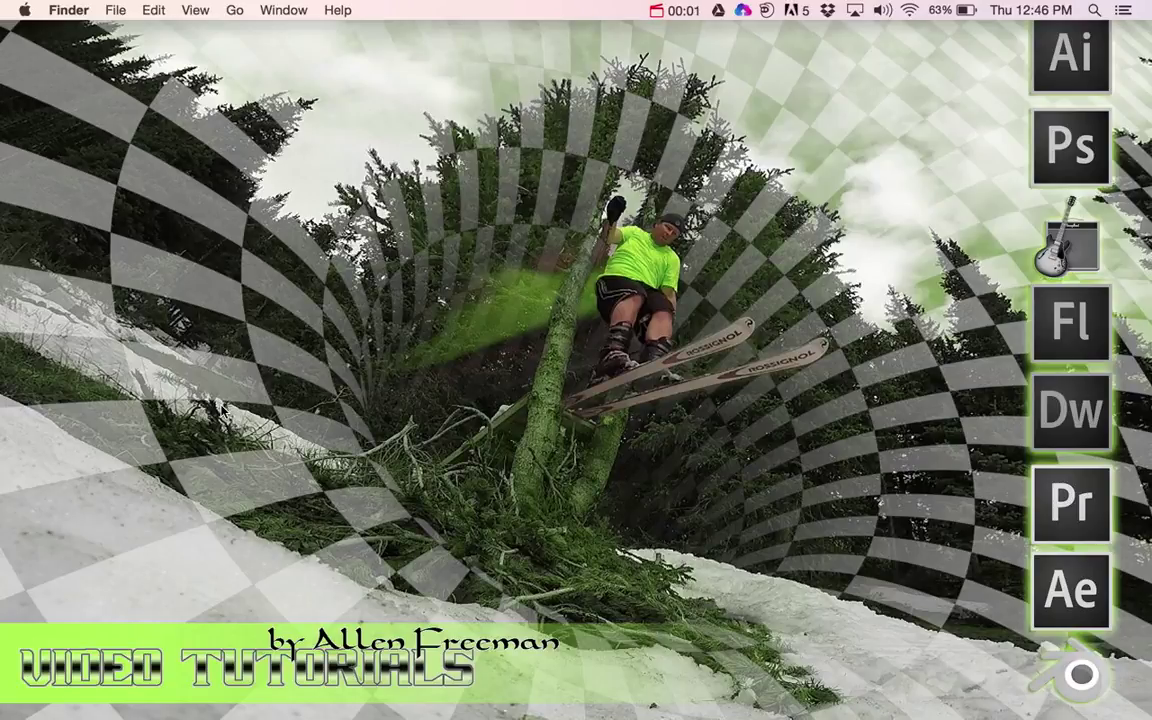
# Switch to TextEdit to view the title page in vt_2011.rtfd.
pyautogui.press('super+Tab')
pyautogui.press('super+Tab')
pyautogui.press('super+Tab')
pyautogui.press('super+Tab')
pyautogui.press('super+Tab')
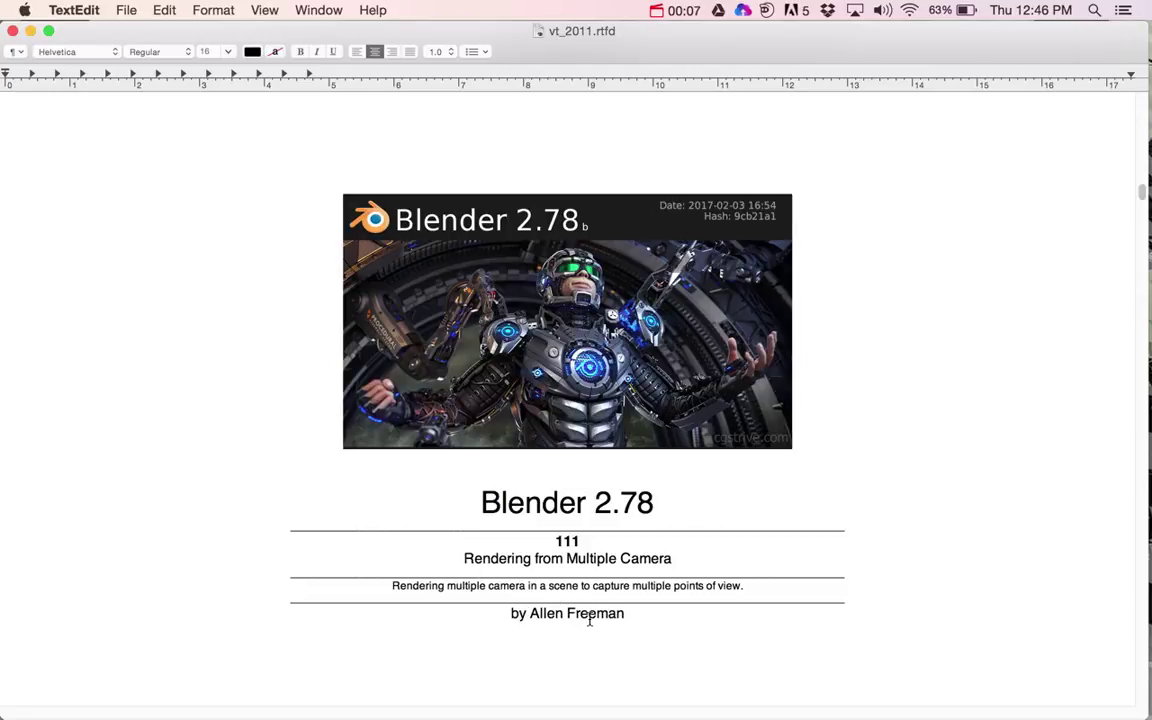
# Switch to Blender with the truck2.blend scene.
pyautogui.press('super+Tab')
pyautogui.press('super+Tab')
pyautogui.press('super+Tab')
pyautogui.press('super+Tab')
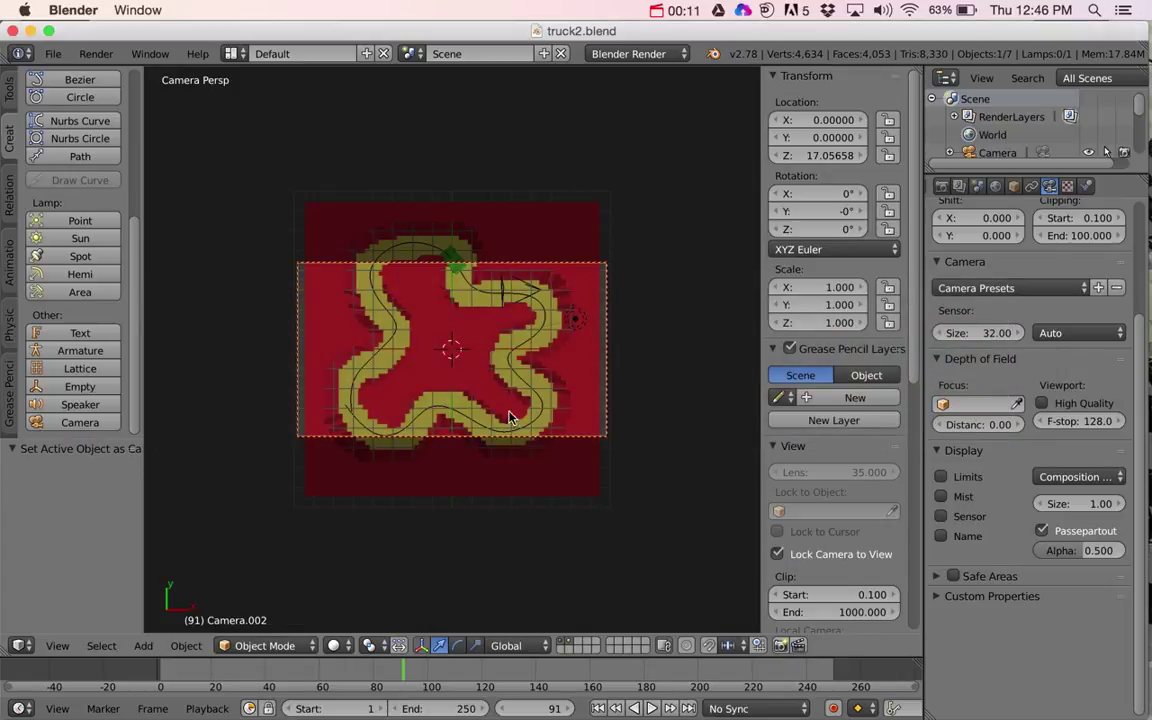
# Turn off Lock Camera to View and select all three cameras around the race track.
pyautogui.click(778, 554)
pyautogui.moveTo(388, 428); pyautogui.dragTo(478, 249, button='middle')
pyautogui.keyDown('shift'); pyautogui.rightClick(584, 122); pyautogui.keyUp('shift')
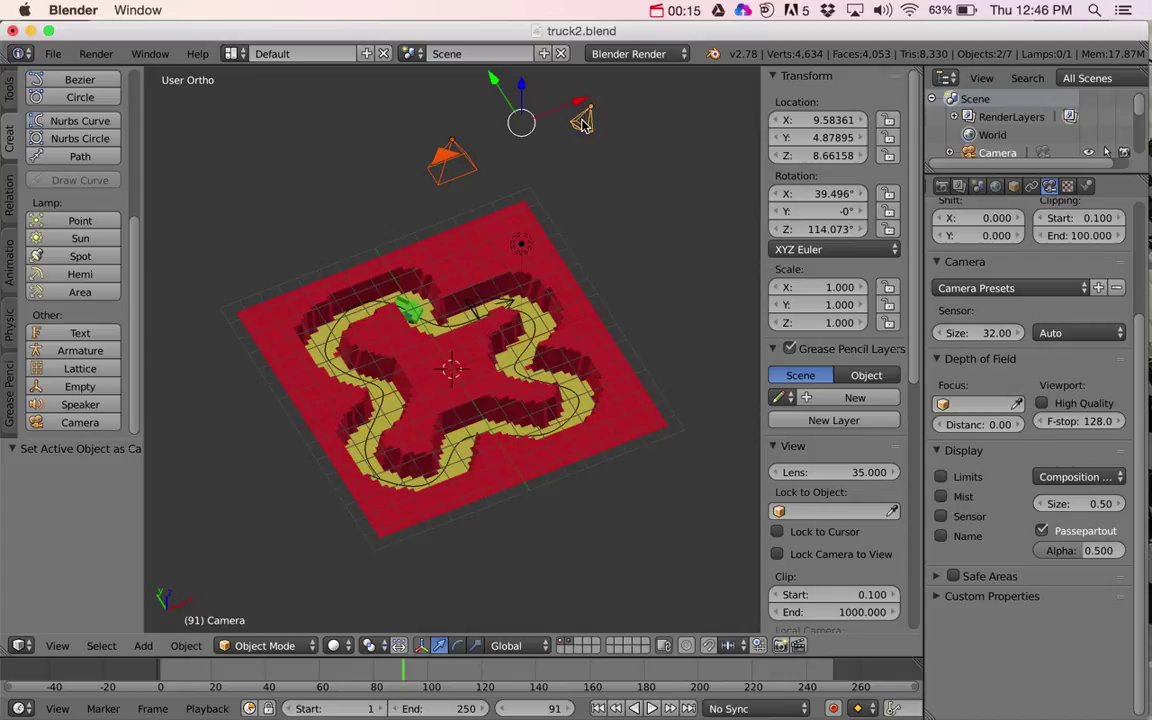
pyautogui.keyDown('shift'); pyautogui.rightClick(480, 305); pyautogui.keyUp('shift')
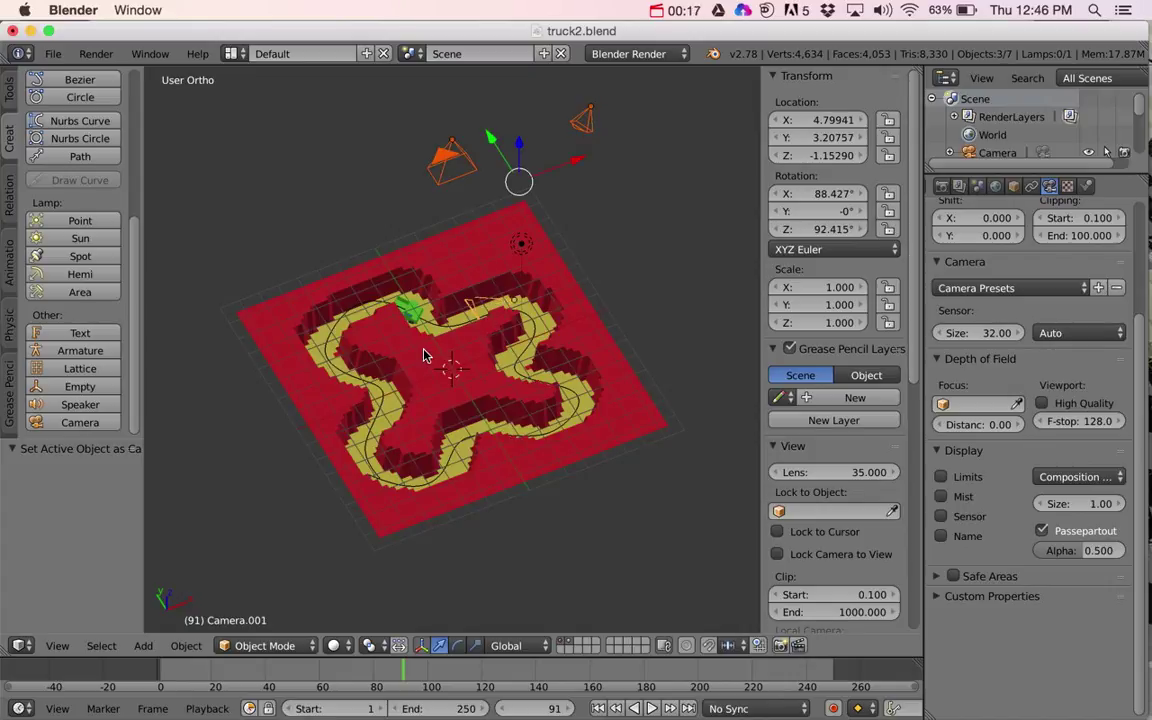
# Select only the track-level camera, Camera.001, and look through the scene's current active camera.
pyautogui.moveTo(386, 320); pyautogui.dragTo(272, 349, button='middle')
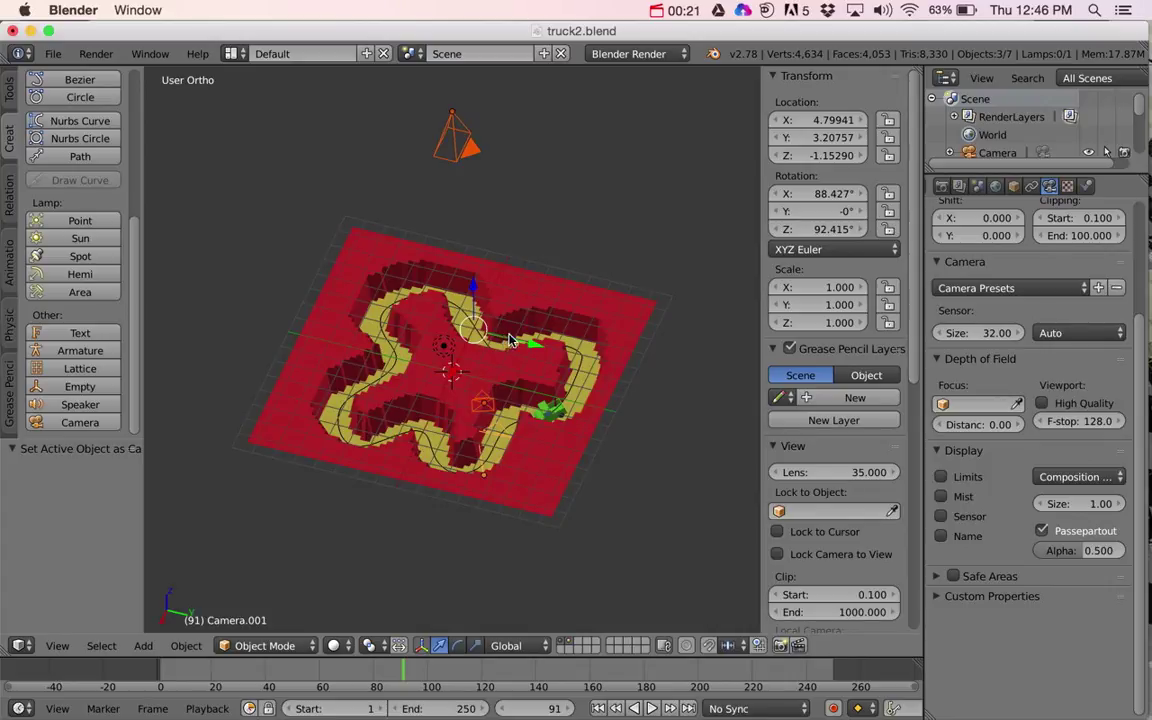
pyautogui.moveTo(480, 362); pyautogui.dragTo(490, 338, button='middle')
pyautogui.moveTo(437, 437); pyautogui.dragTo(449, 483, button='middle')
pyautogui.rightClick(407, 388)
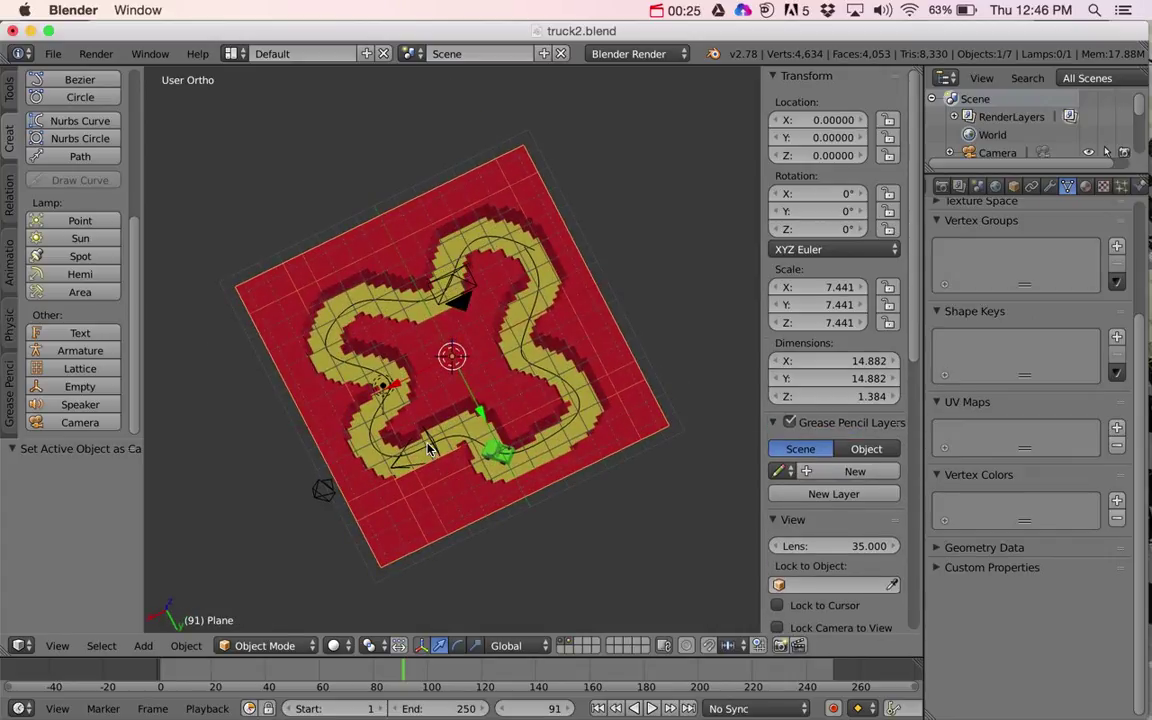
pyautogui.rightClick(432, 447)
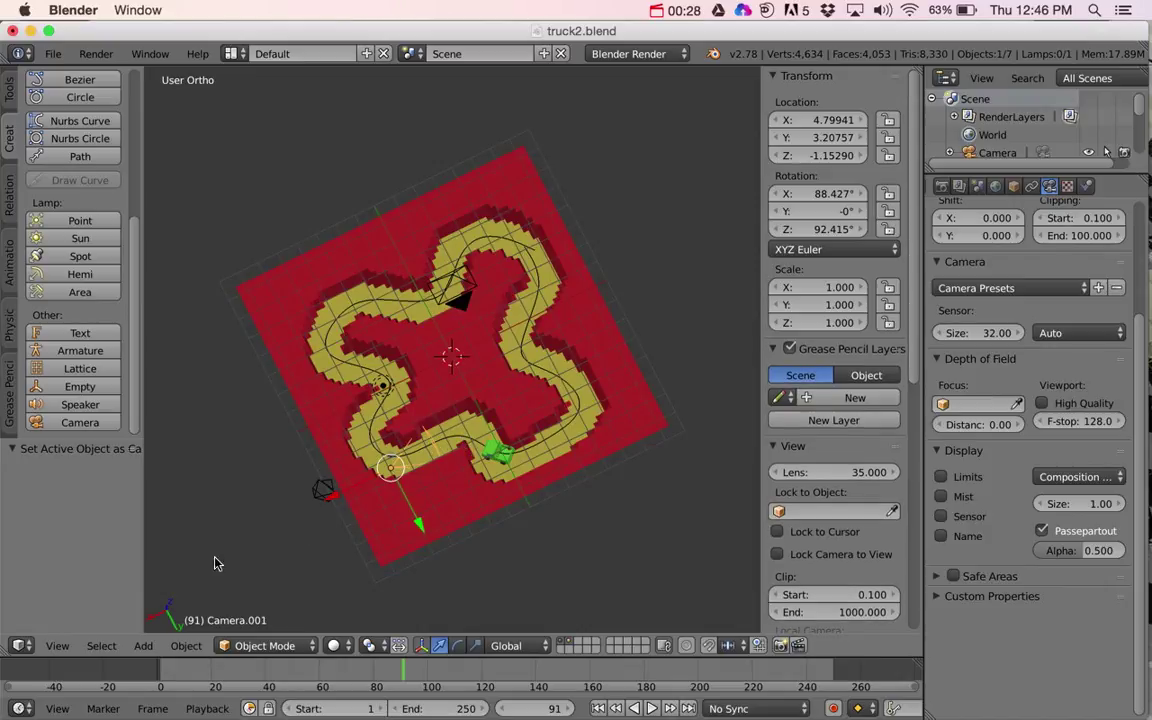
pyautogui.click(57, 647)
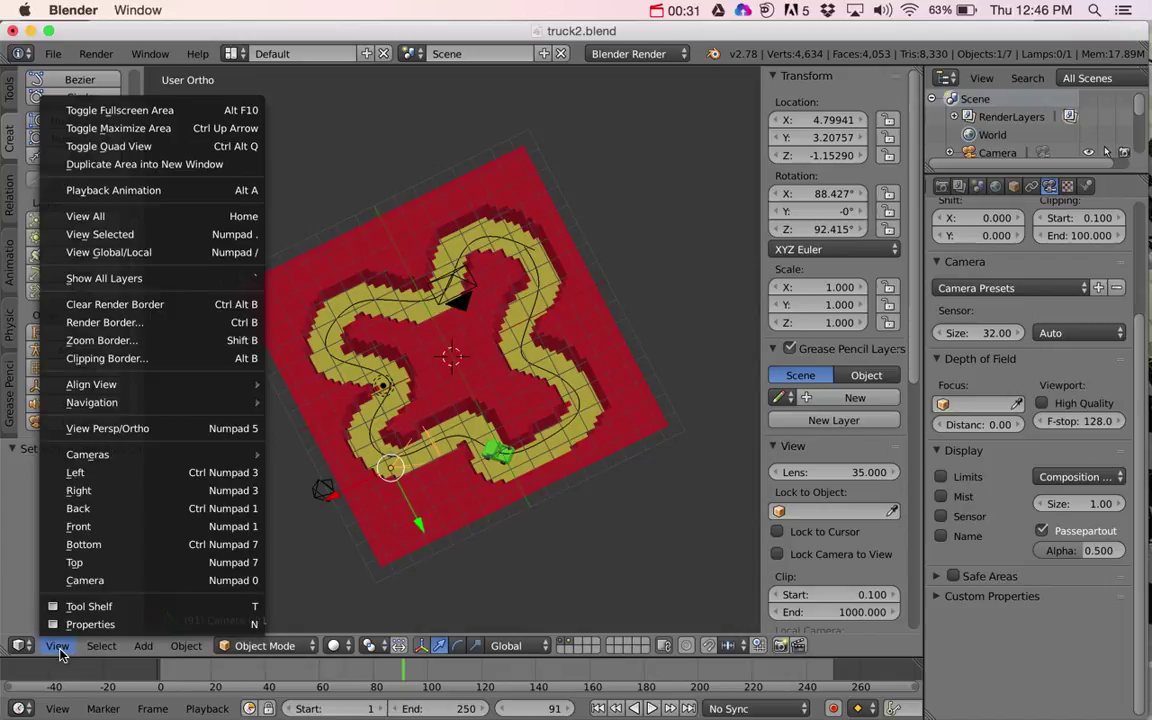
pyautogui.click(133, 582)
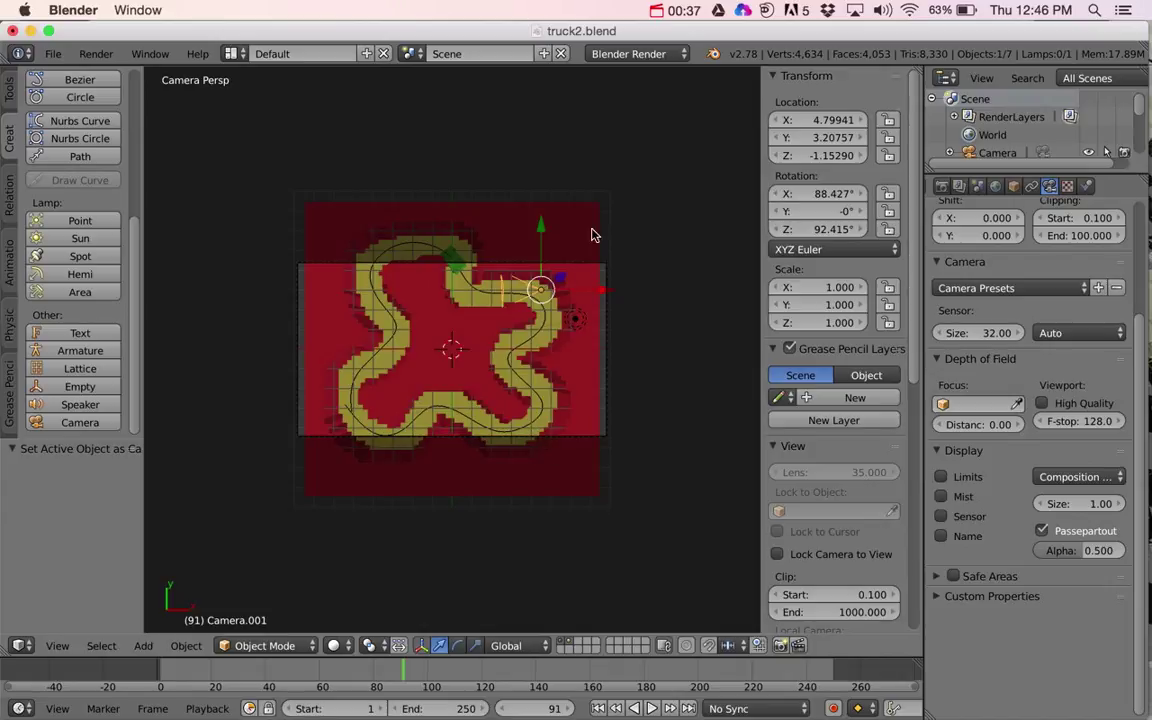
# Set the selected Camera.001 as the scene's active camera.
pyautogui.moveTo(607, 398); pyautogui.dragTo(519, 416, button='middle')
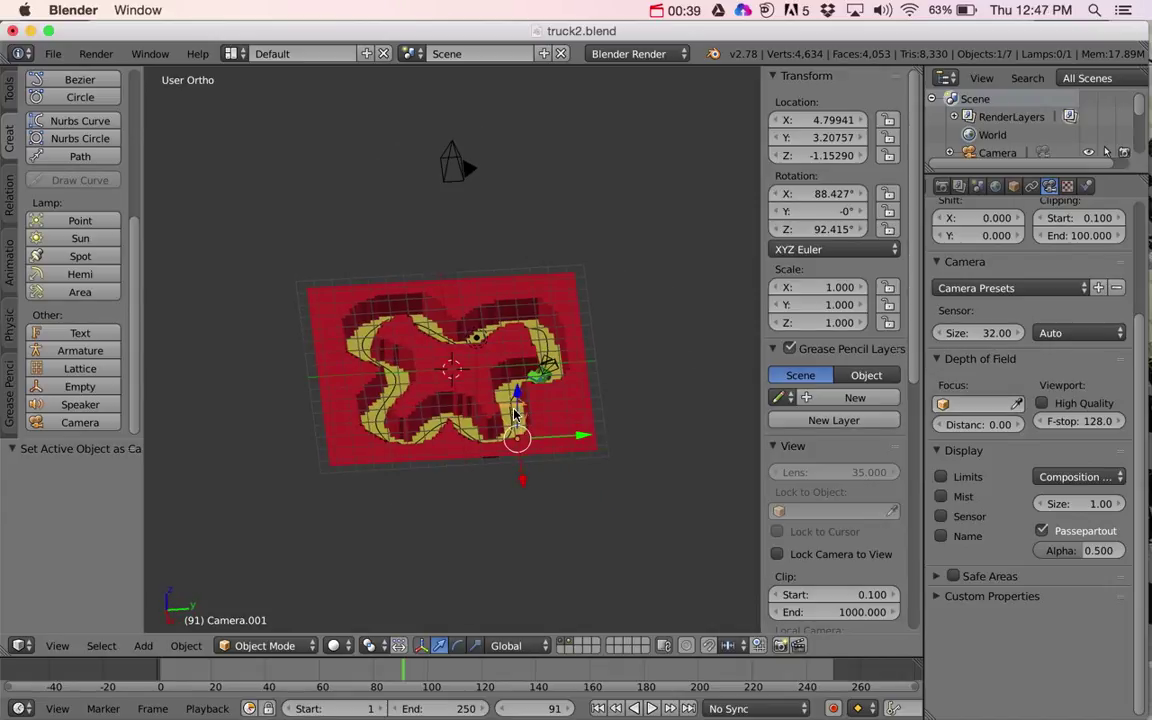
pyautogui.click(55, 646)
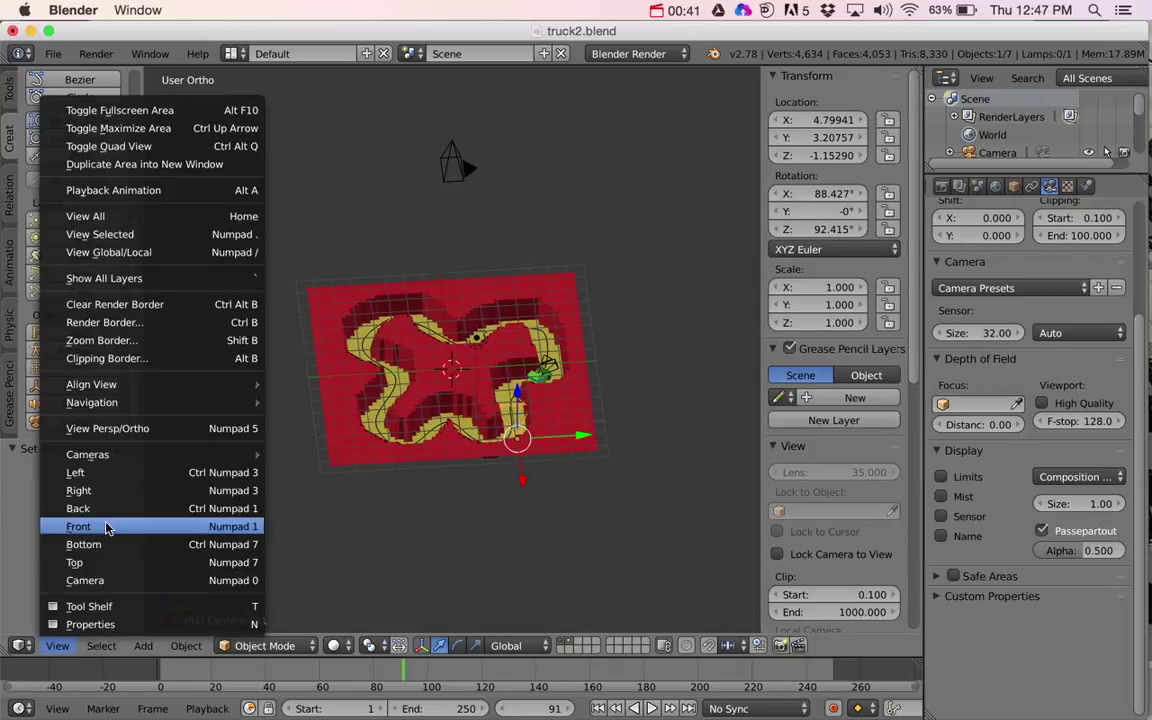
pyautogui.moveTo(155, 462)
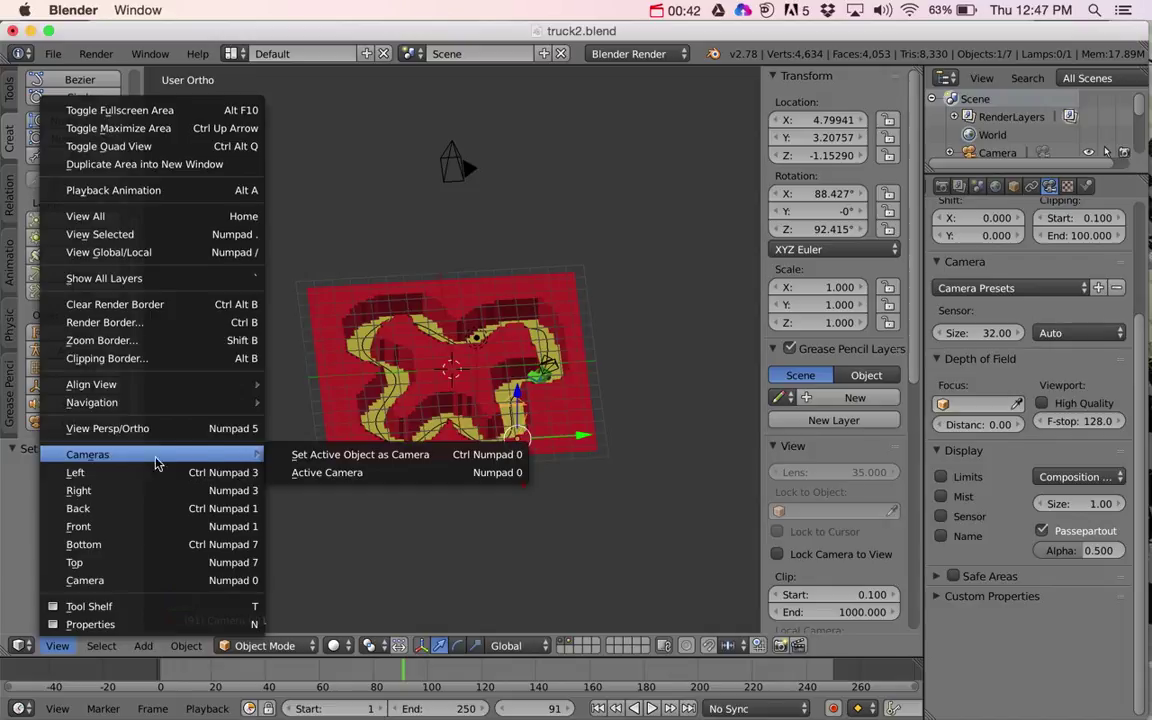
pyautogui.click(322, 457)
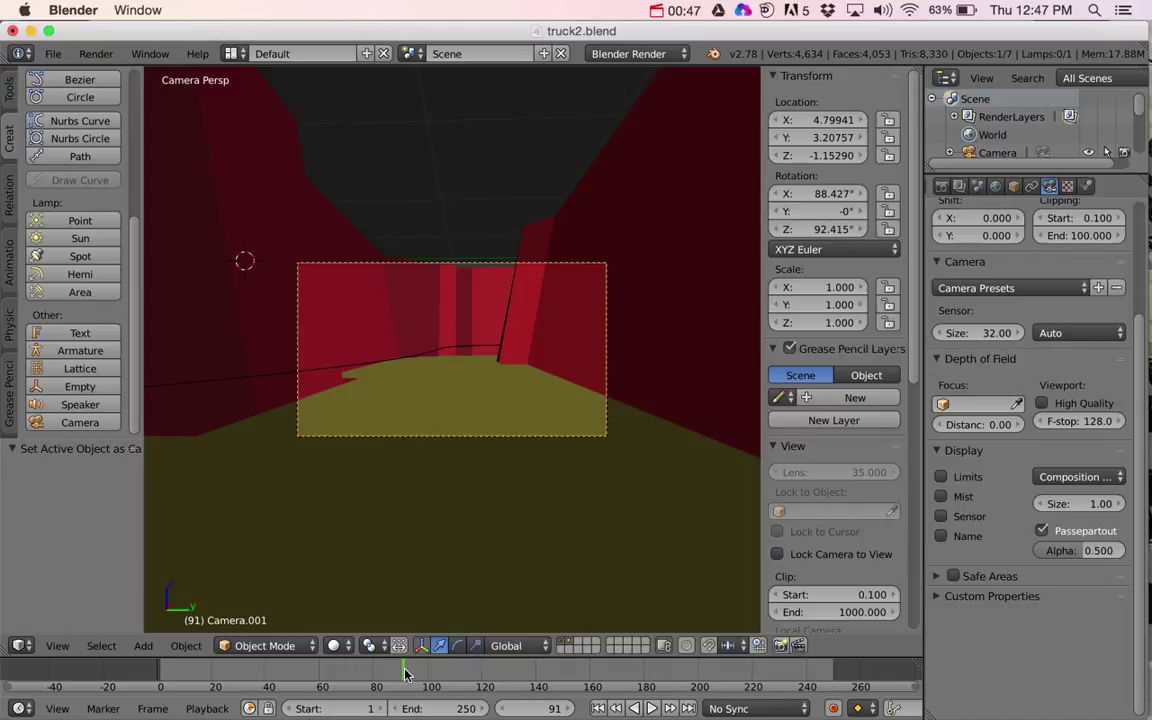
# Move to frame 90 and set the animation's start frame to 90.
pyautogui.moveTo(405, 675)
pyautogui.mouseDown()
pyautogui.moveTo(170, 680)
pyautogui.moveTo(455, 683)
pyautogui.moveTo(335, 683)
pyautogui.moveTo(434, 688)
pyautogui.moveTo(400, 692)
pyautogui.mouseUp()
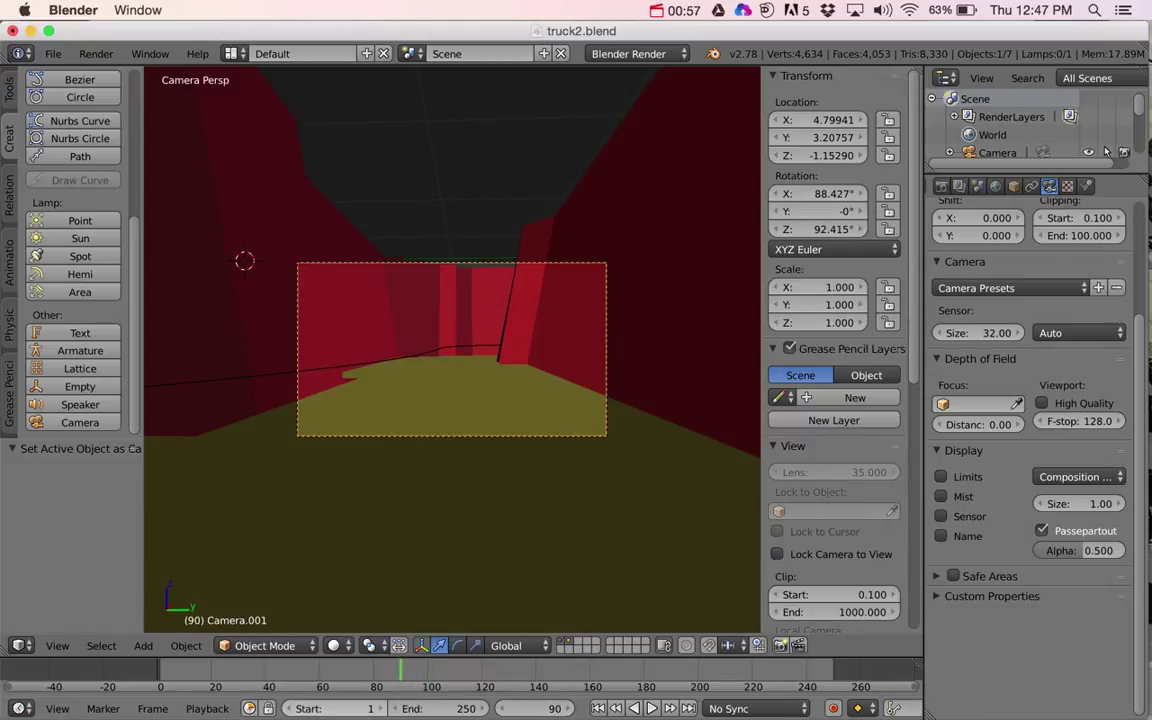
pyautogui.click(359, 708)
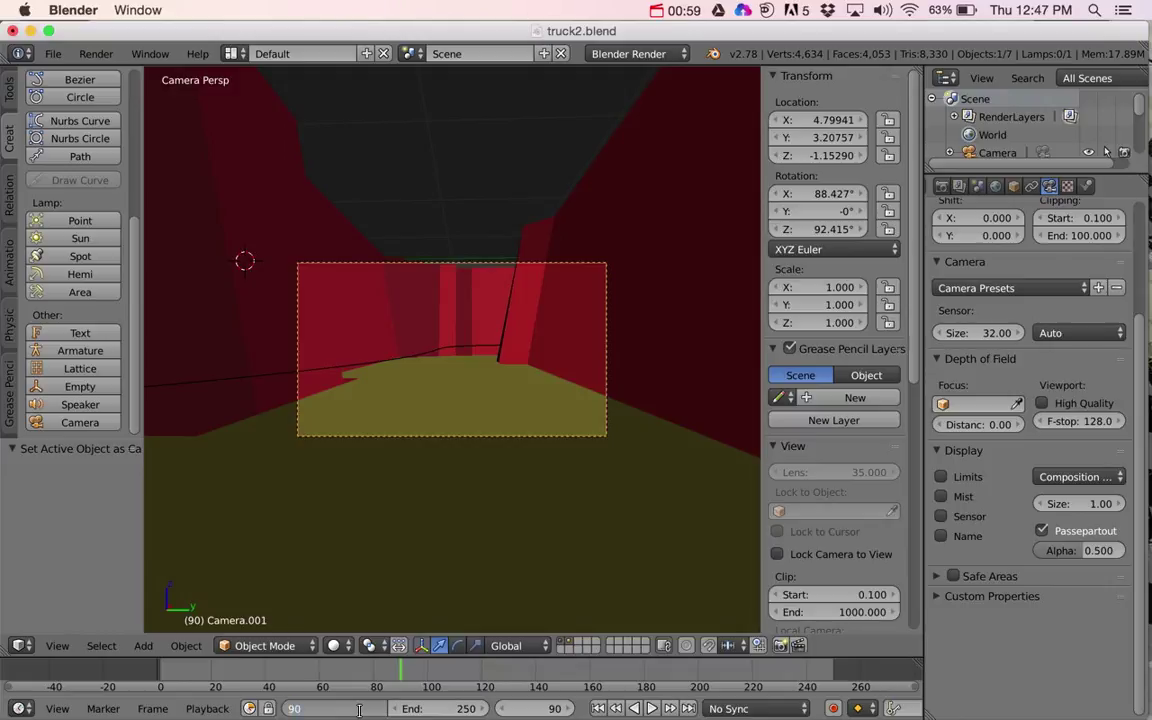
pyautogui.press('Return')
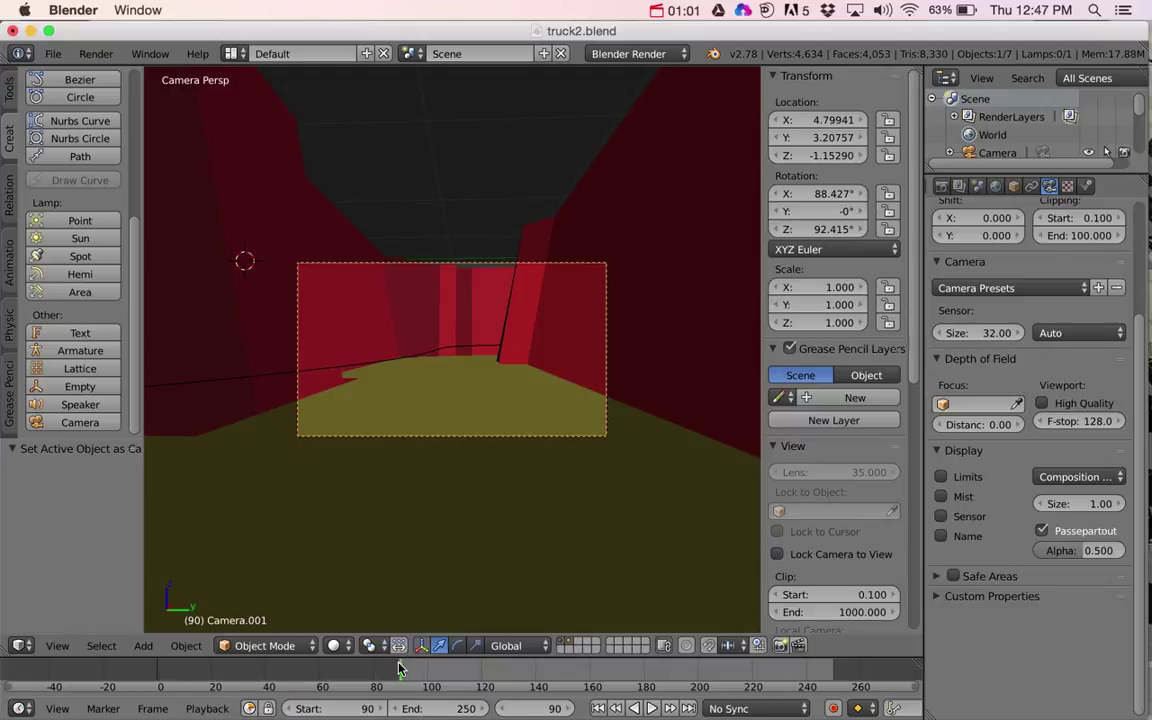
# Play the truck's pass through the camera, move to frame 130 and set the end frame to 130.
pyautogui.hotkey('alt', 'a')
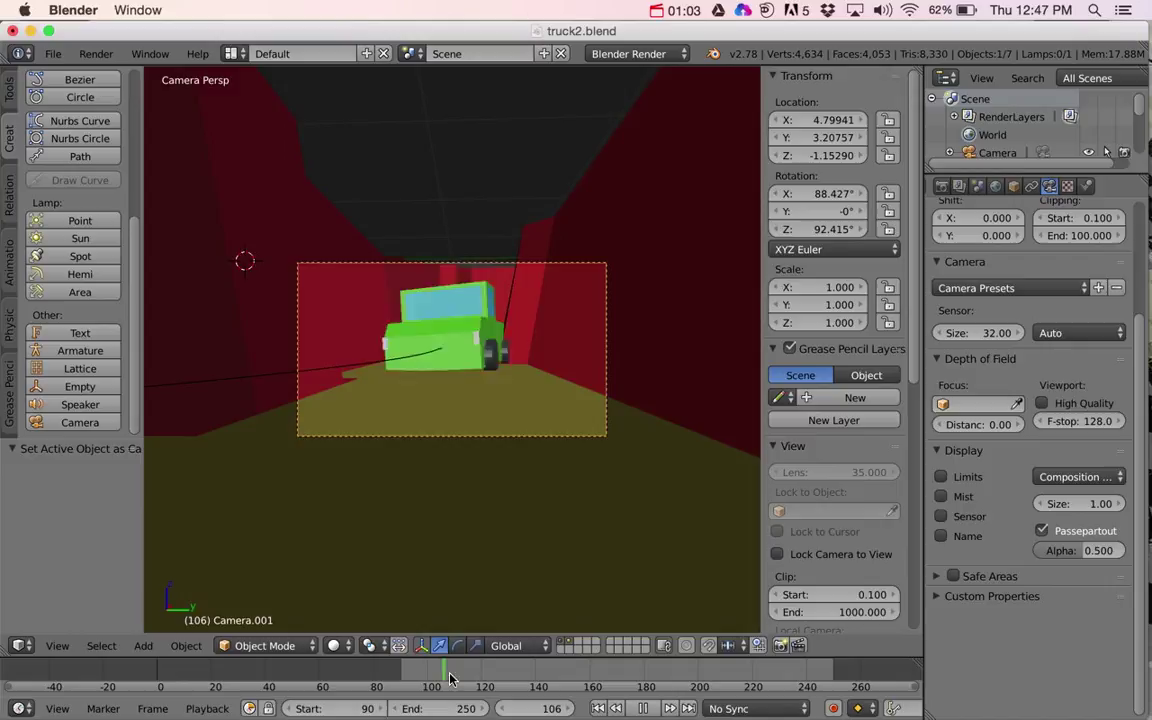
pyautogui.moveTo(465, 681); pyautogui.dragTo(508, 691)
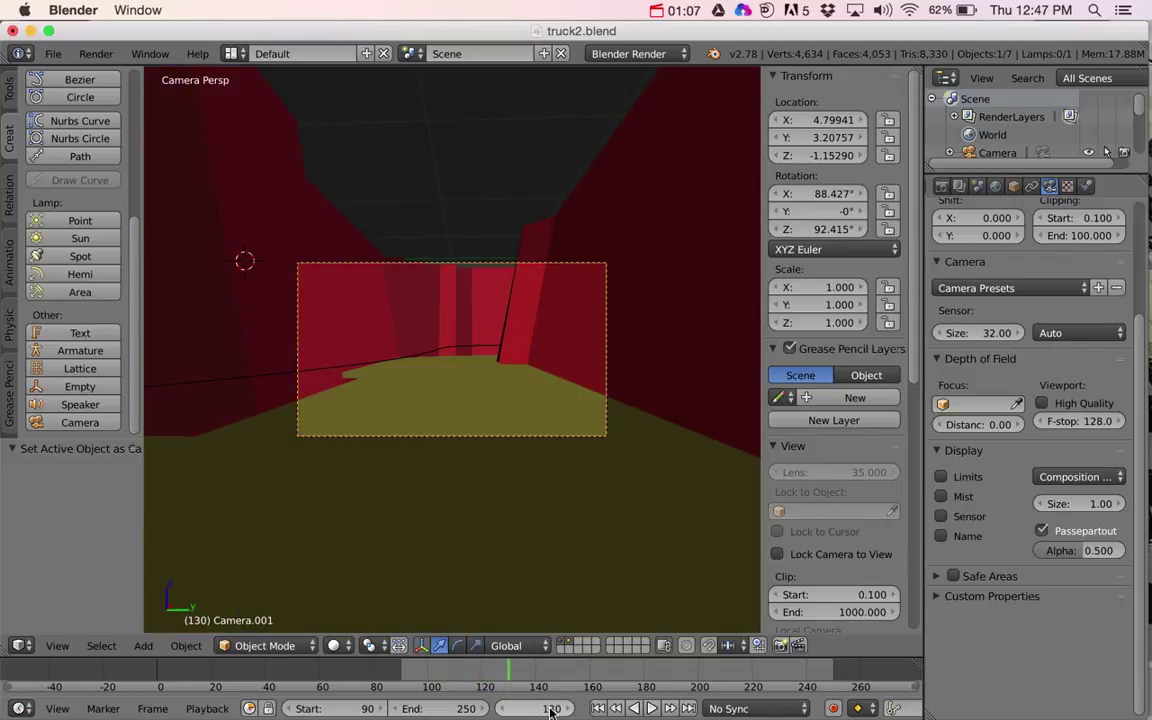
pyautogui.click(465, 708)
pyautogui.write('13')
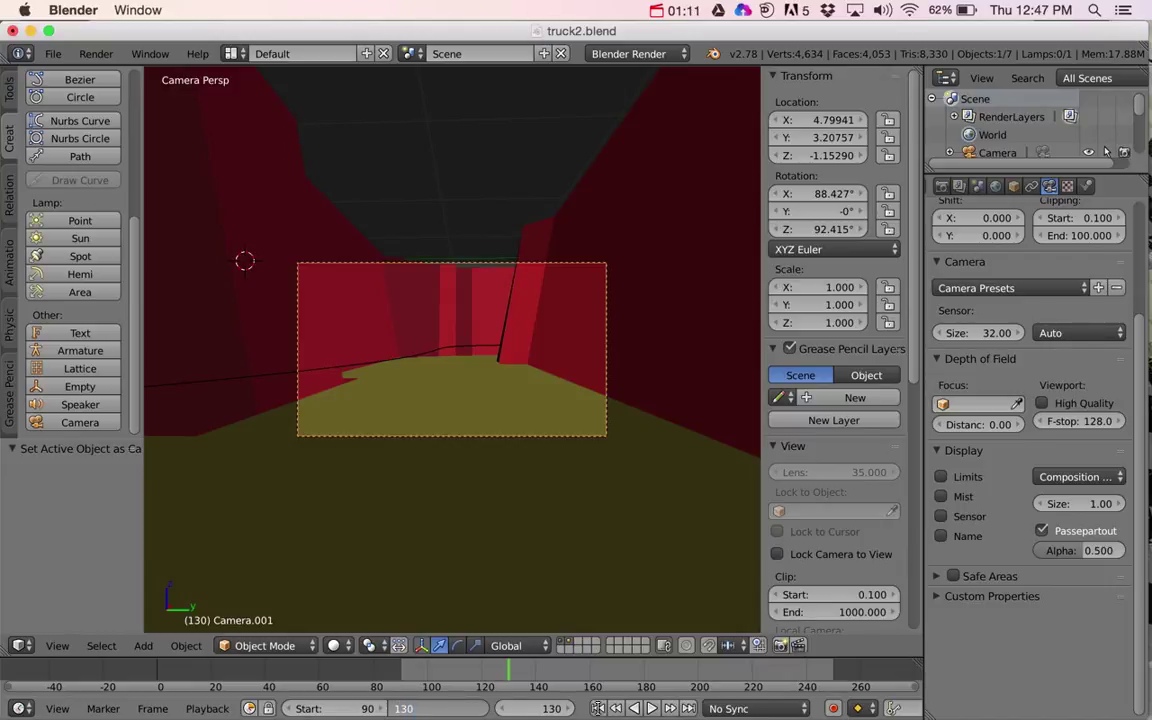
pyautogui.write('0')
pyautogui.press('Return')
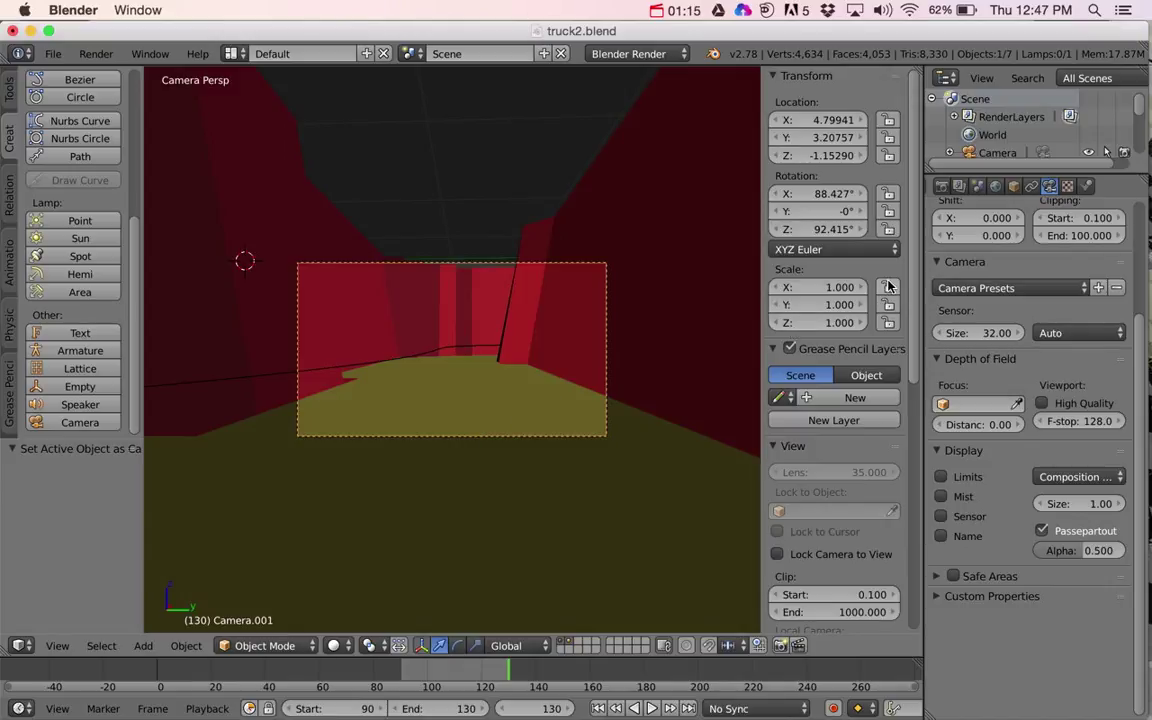
# Set the render output location to the Desktop with the file name c1.
pyautogui.click(942, 187)
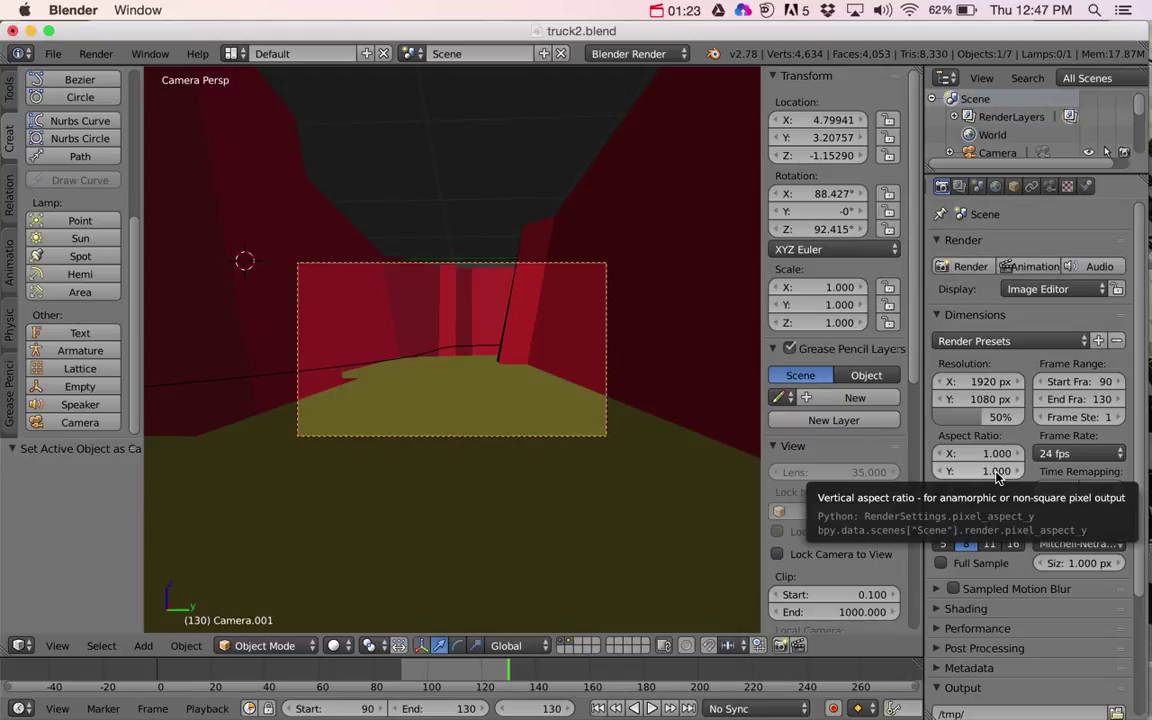
pyautogui.scroll(-3, 1015, 540)
pyautogui.scroll(-2, 1017, 556)
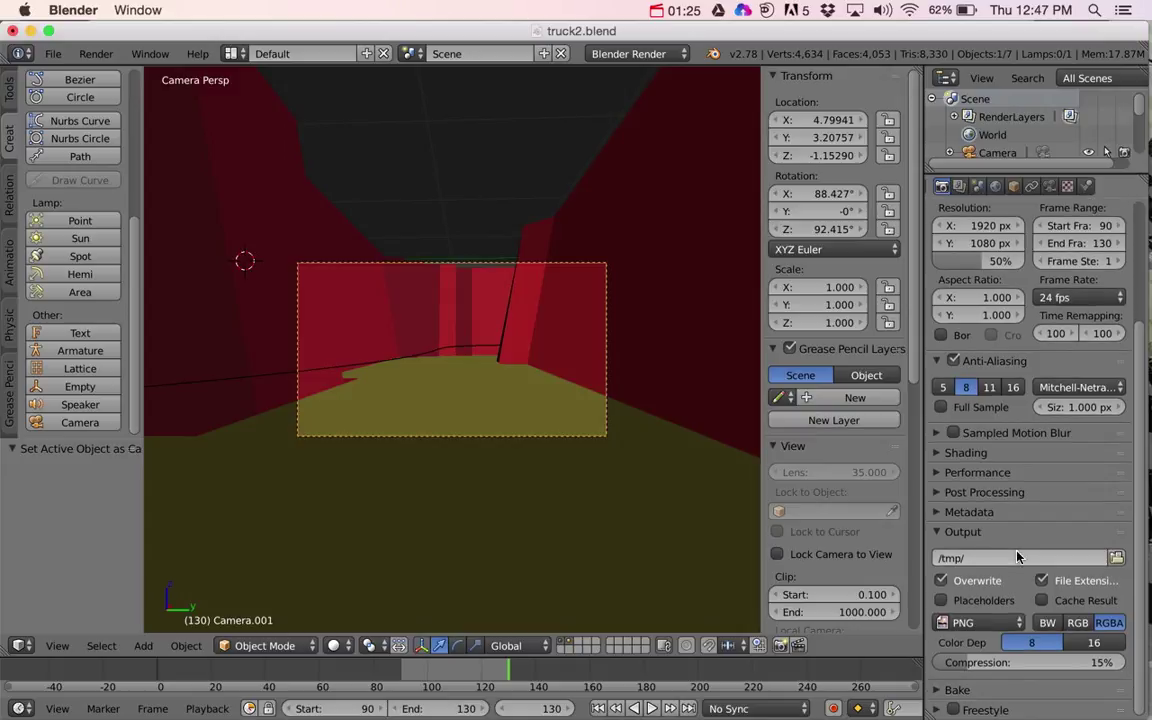
pyautogui.click(1116, 558)
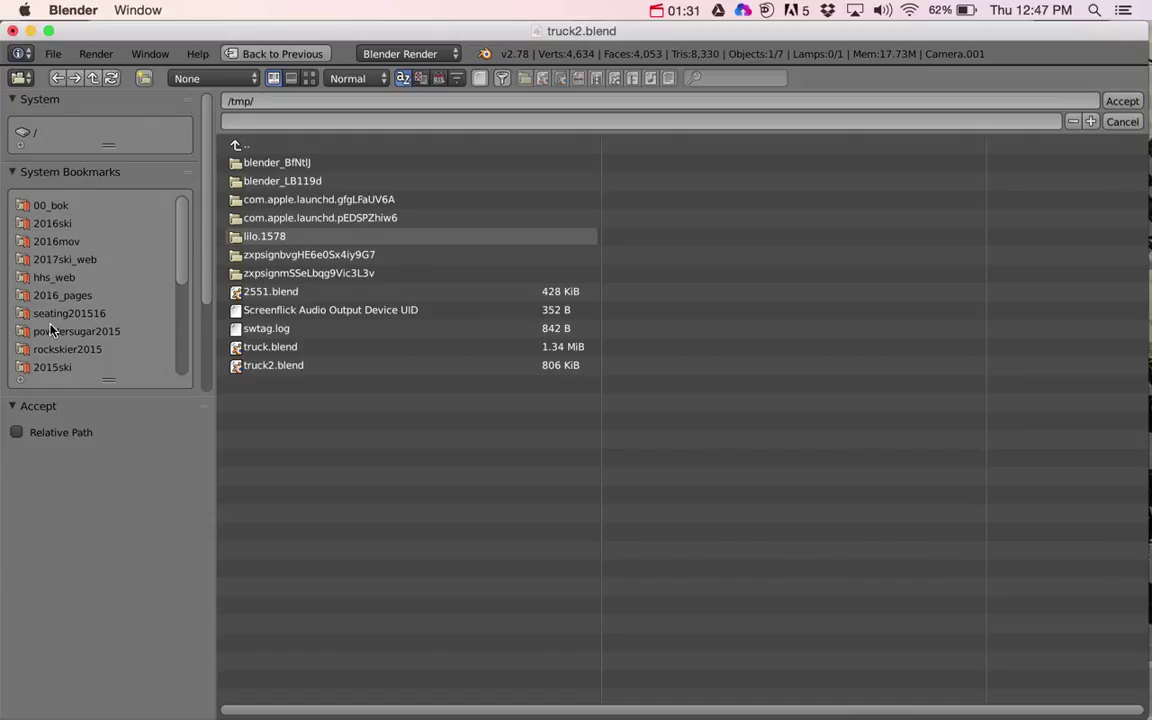
pyautogui.scroll(-3, 53, 338)
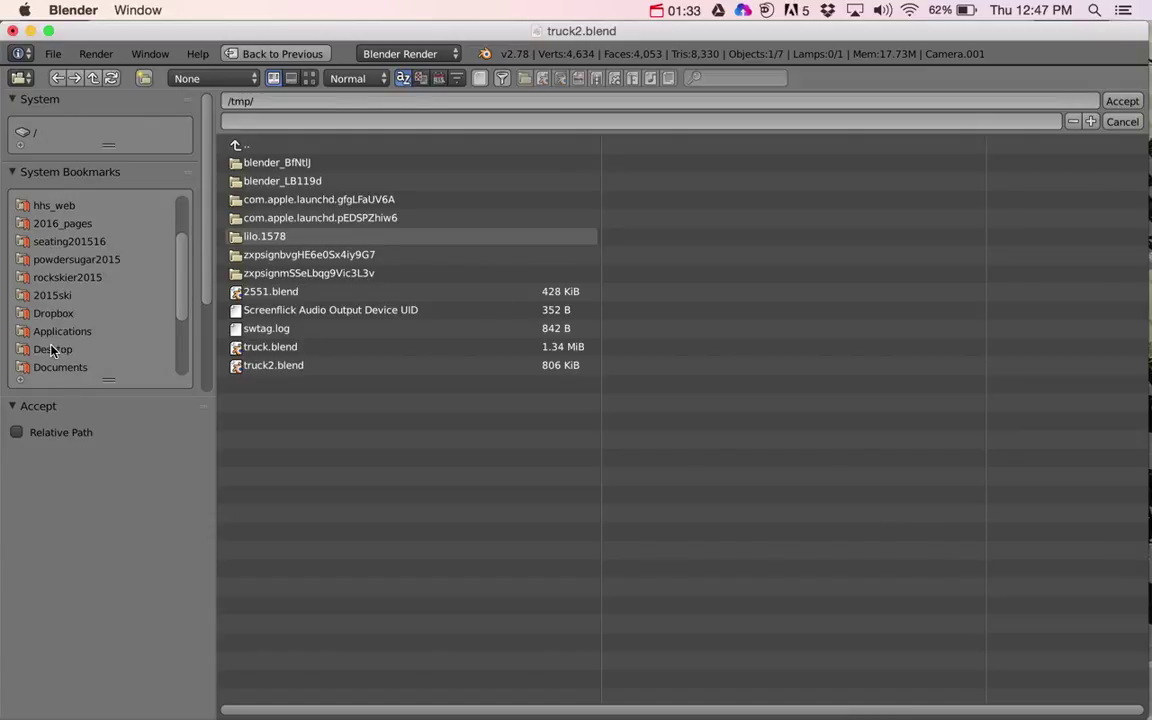
pyautogui.click(53, 349)
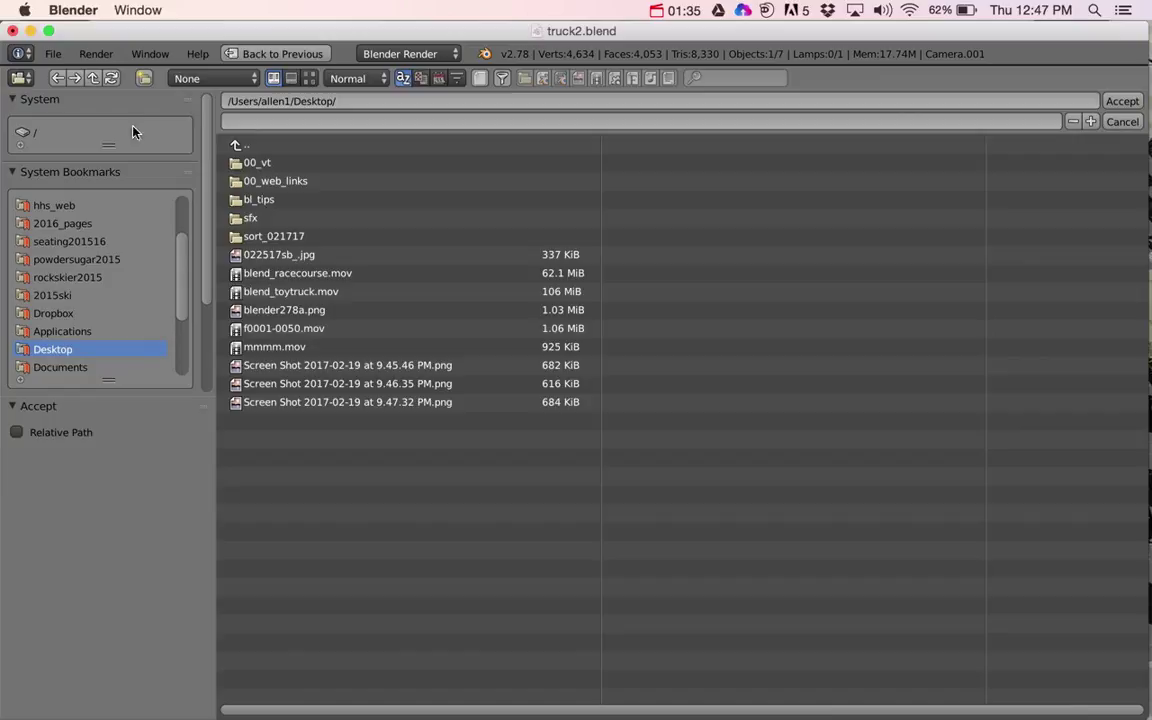
pyautogui.click(239, 123)
pyautogui.click(1122, 101)
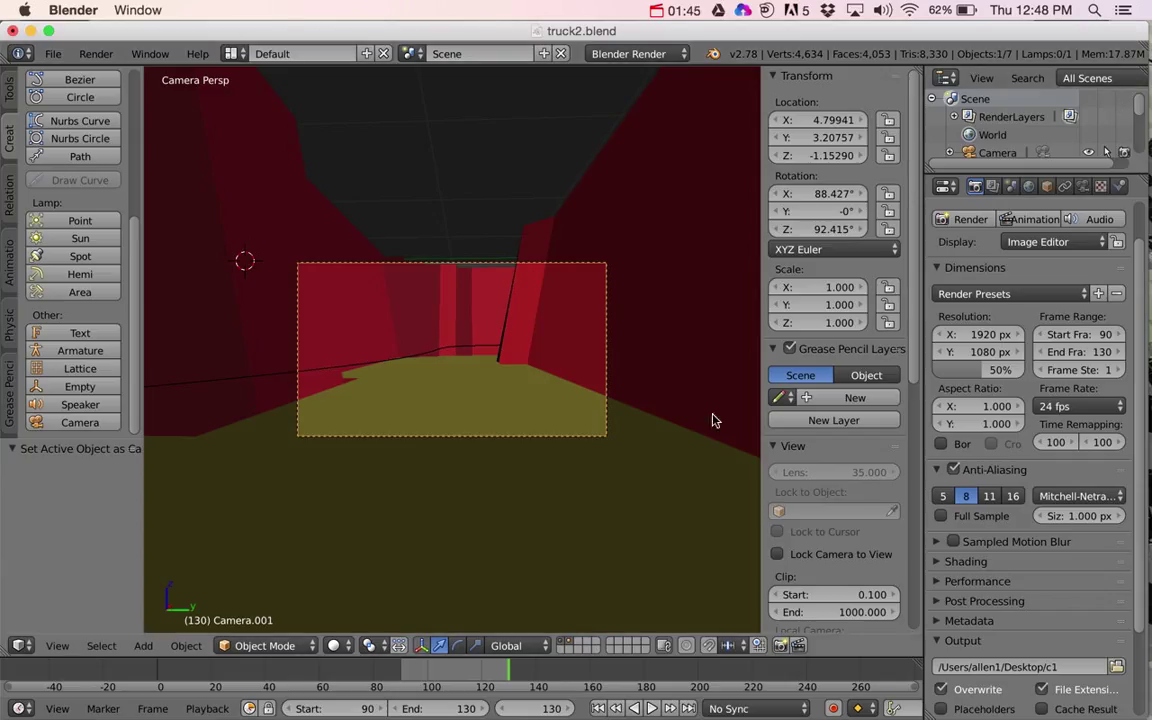
# Set the render output's file format to QuickTime.
pyautogui.scroll(-3, 1008, 640)
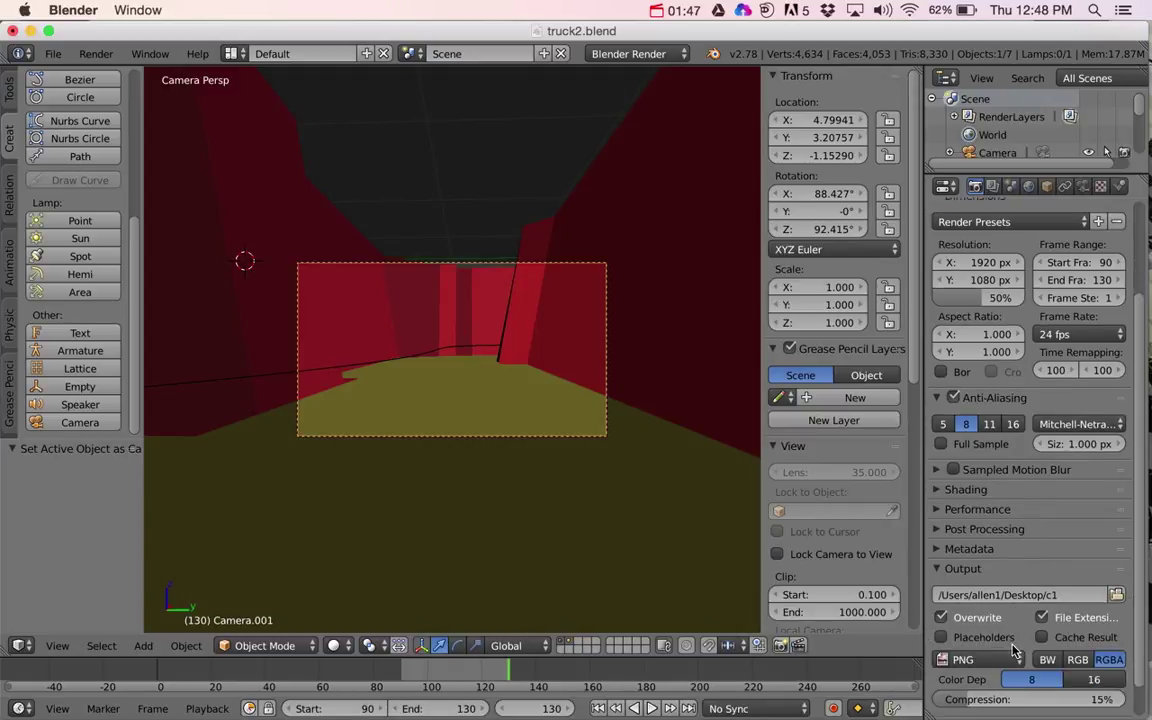
pyautogui.click(976, 642)
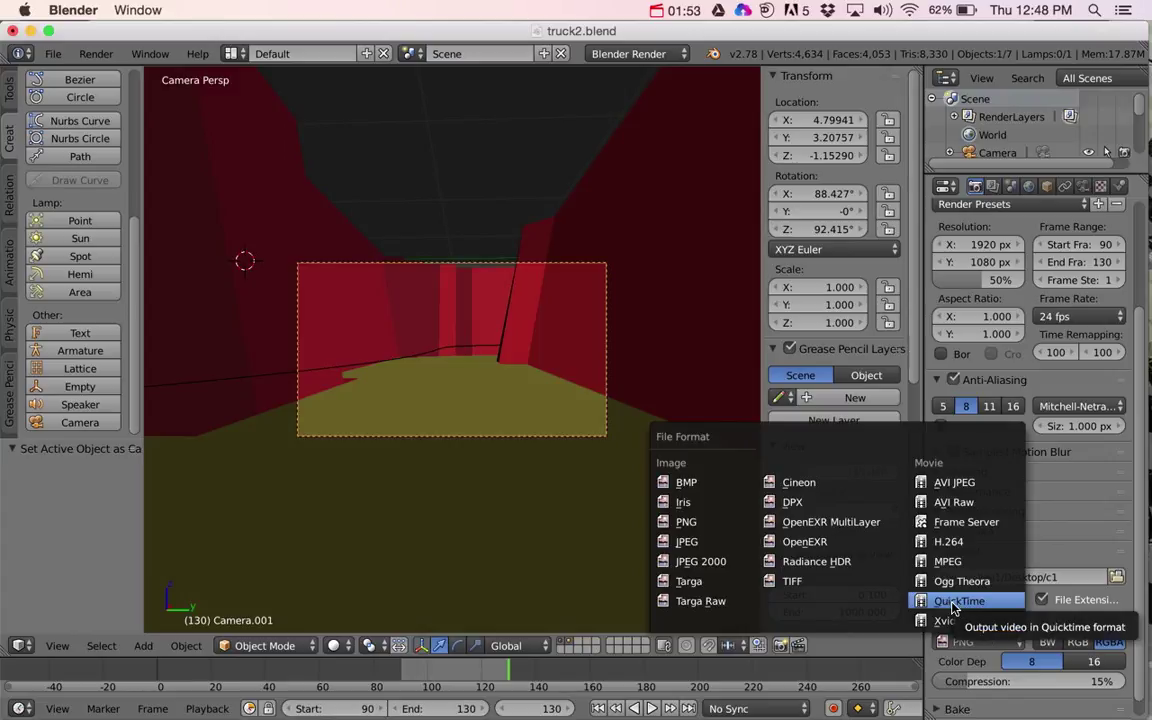
pyautogui.click(952, 604)
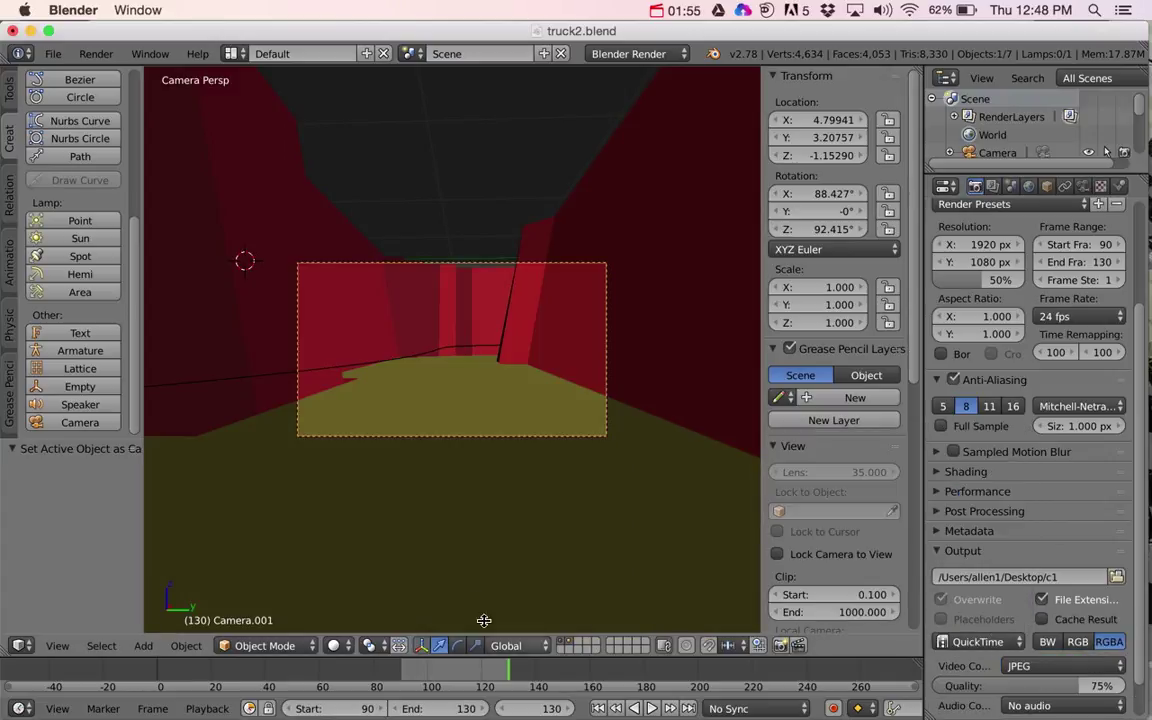
# Save the file and render the animation for frames 90 to 130.
pyautogui.click(53, 53)
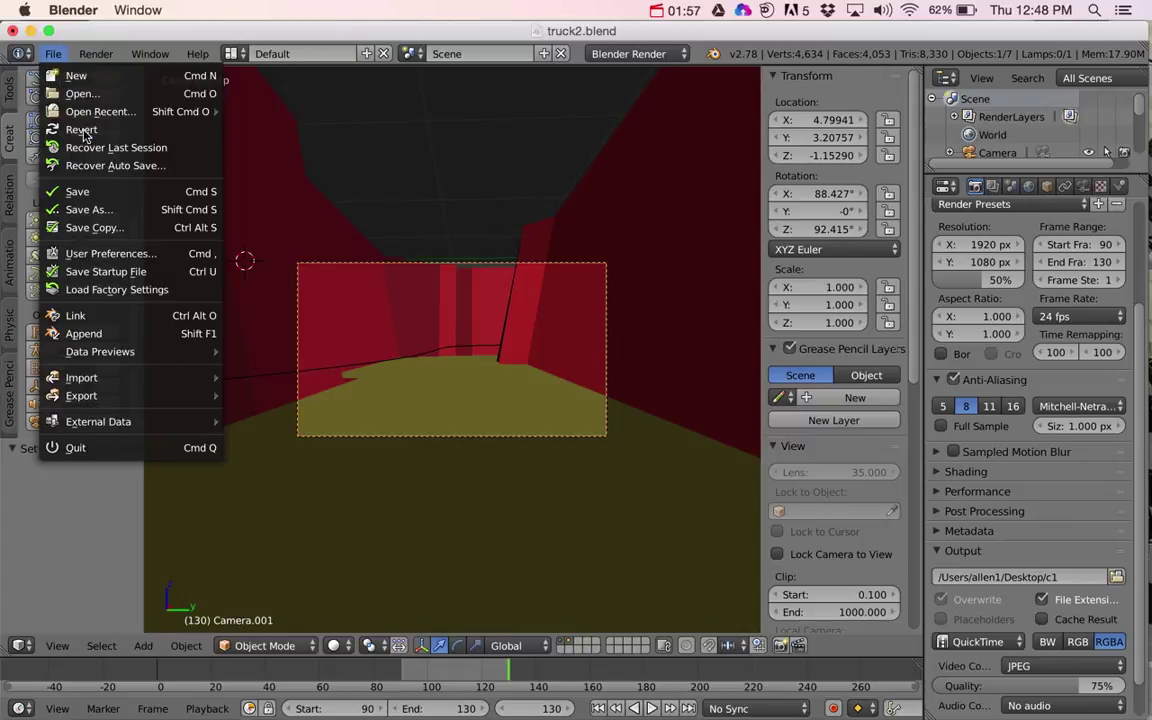
pyautogui.click(93, 190)
pyautogui.click(92, 53)
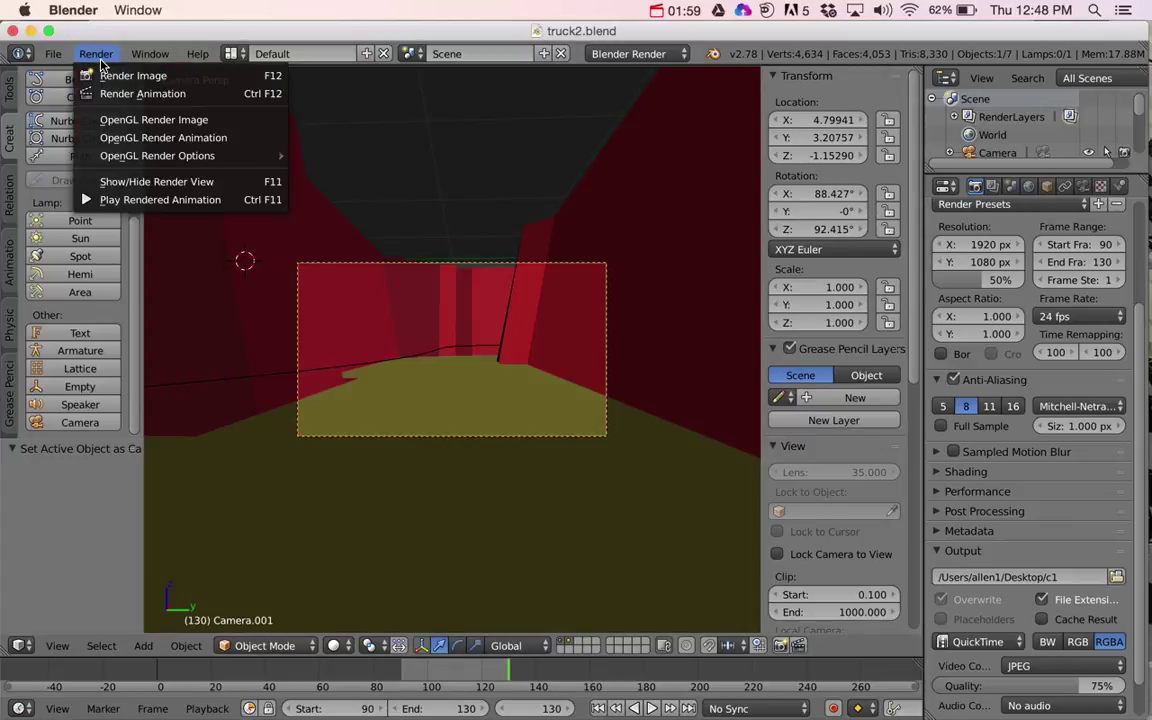
pyautogui.click(150, 93)
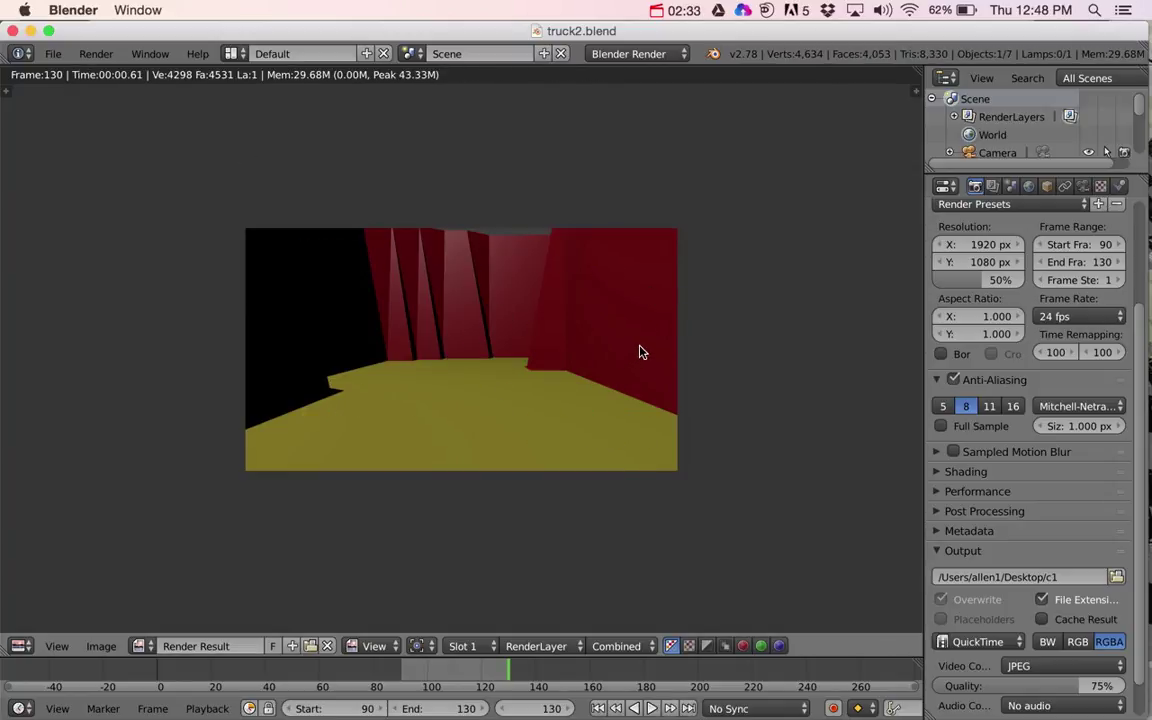
# Close the render result, check the desktop briefly and return to the 3D camera view.
pyautogui.press('Escape')
pyautogui.press('F11')
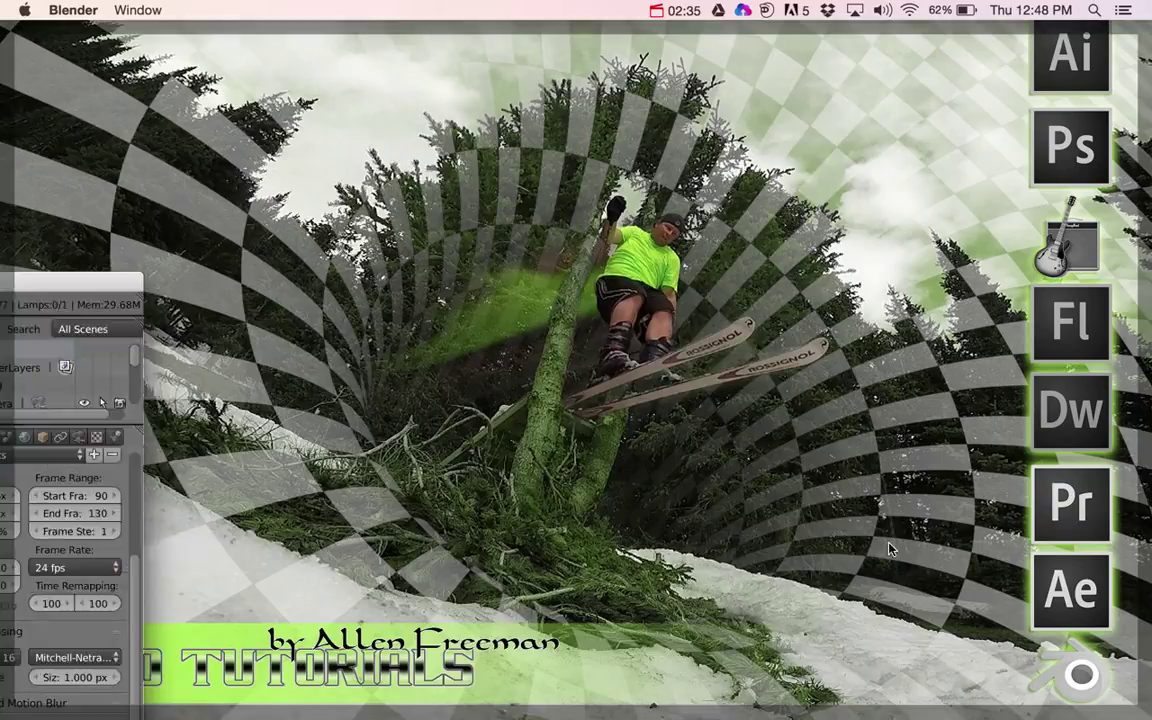
pyautogui.press('F11')
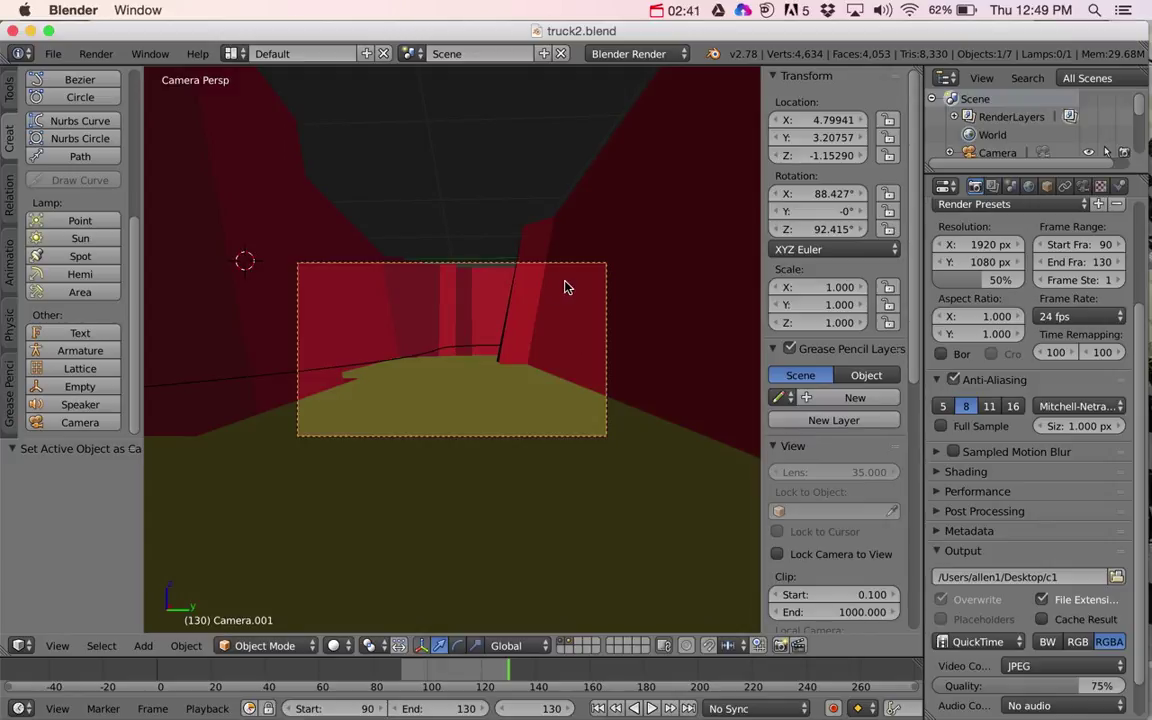
pyautogui.scroll(-3, 524, 316)
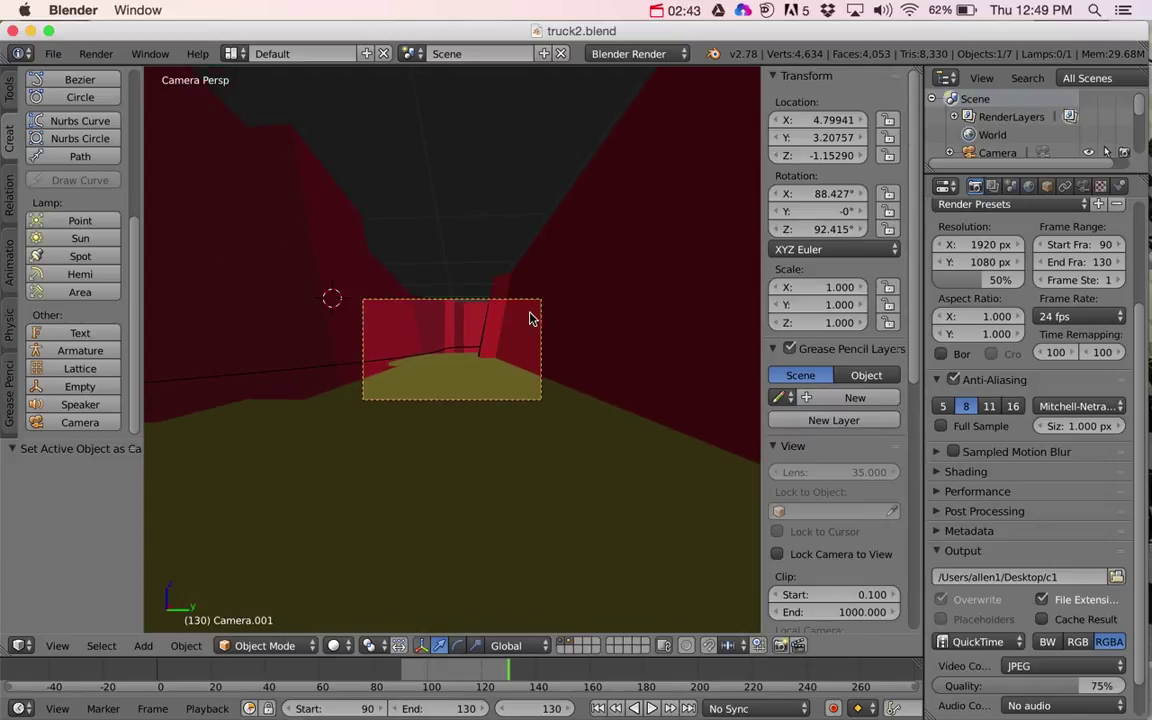
# Make the overhead camera above the race track the active camera and look through it.
pyautogui.moveTo(532, 319); pyautogui.dragTo(338, 224, button='middle')
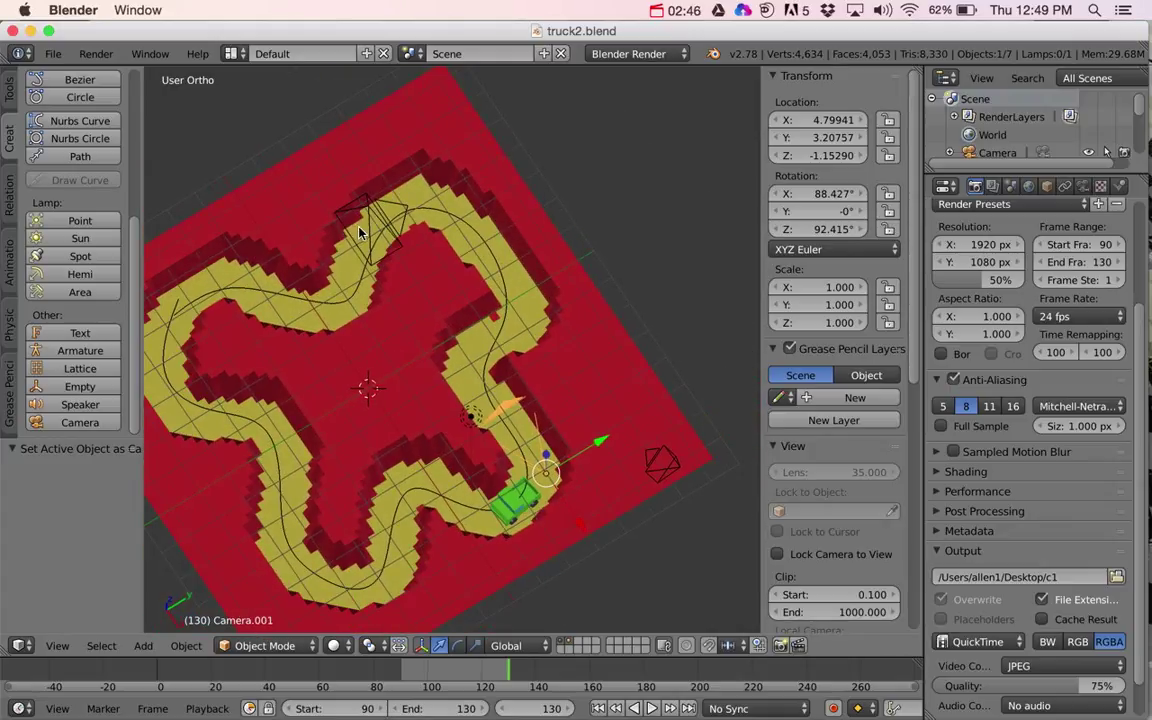
pyautogui.rightClick(369, 229)
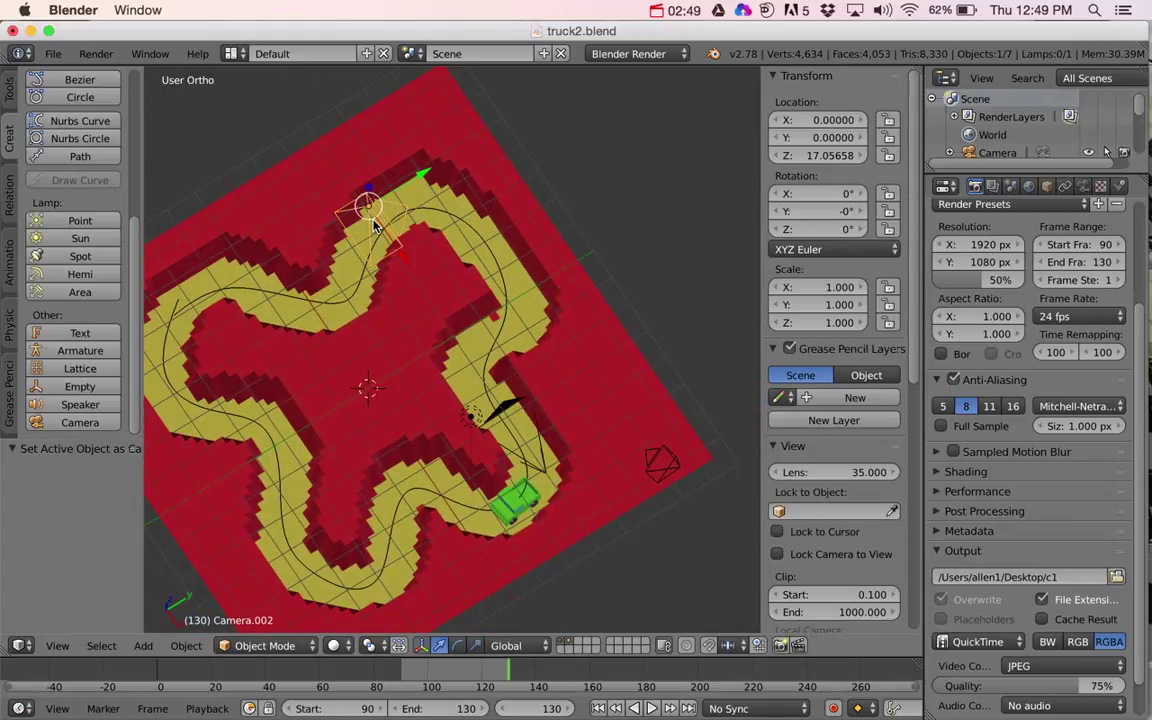
pyautogui.click(57, 645)
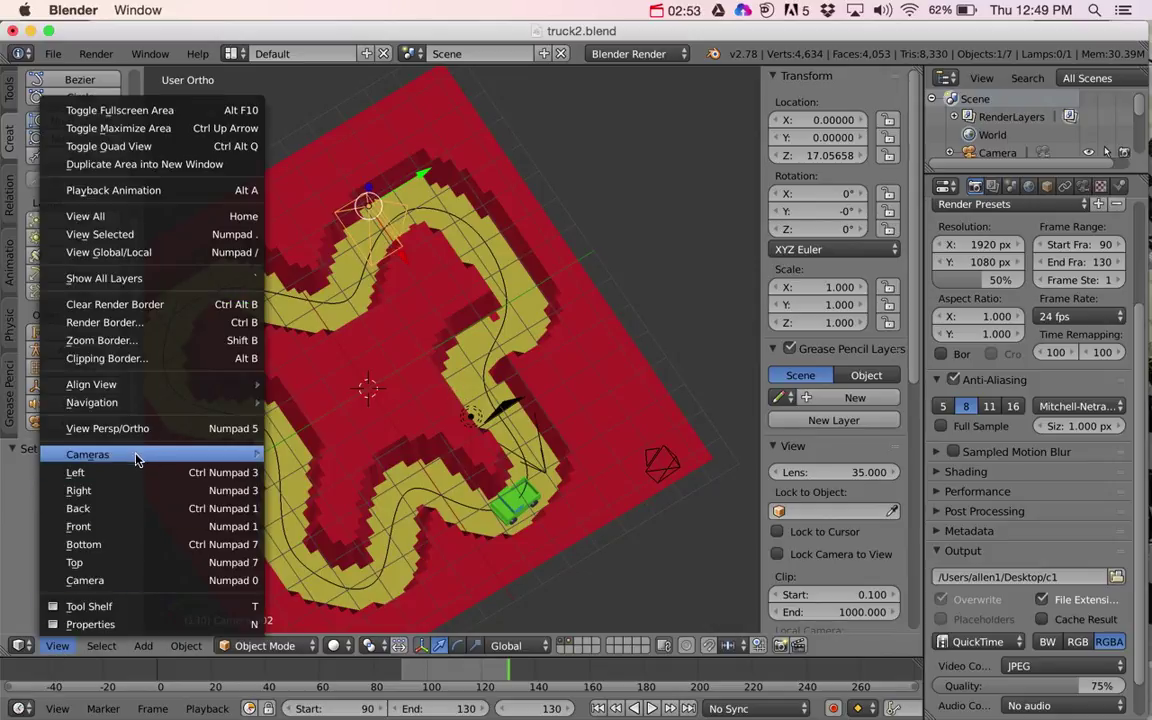
pyautogui.moveTo(136, 456)
pyautogui.click(313, 456)
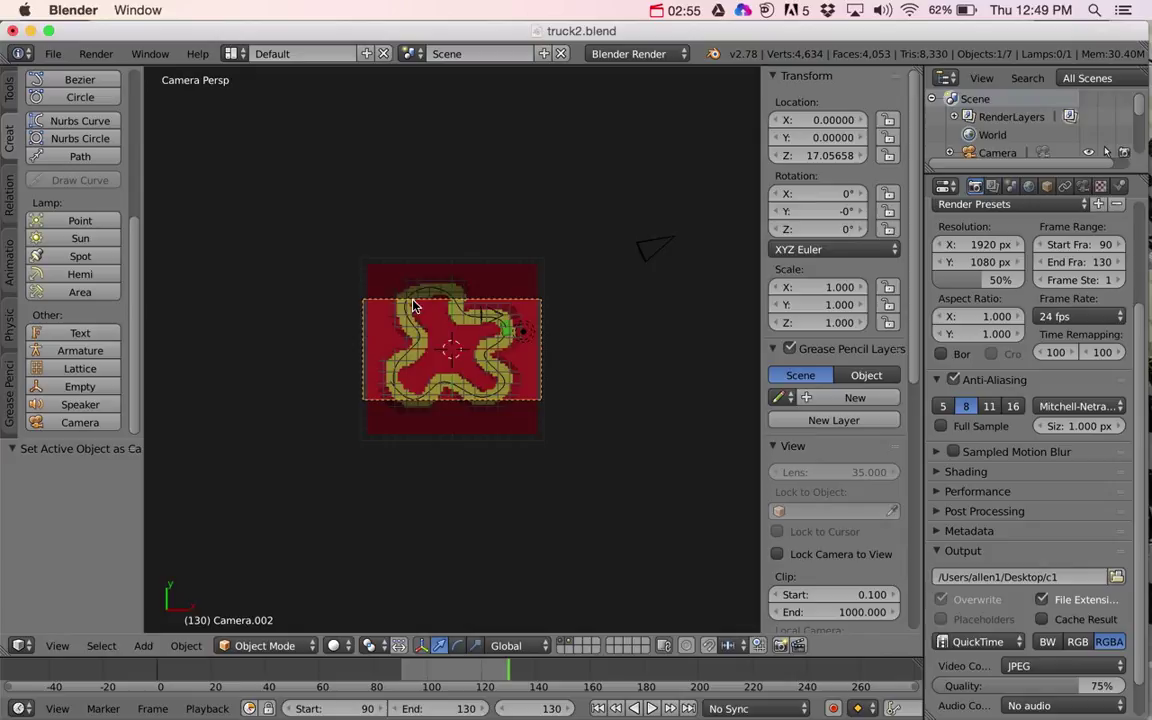
pyautogui.scroll(4, 655, 424)
pyautogui.scroll(2, 655, 424)
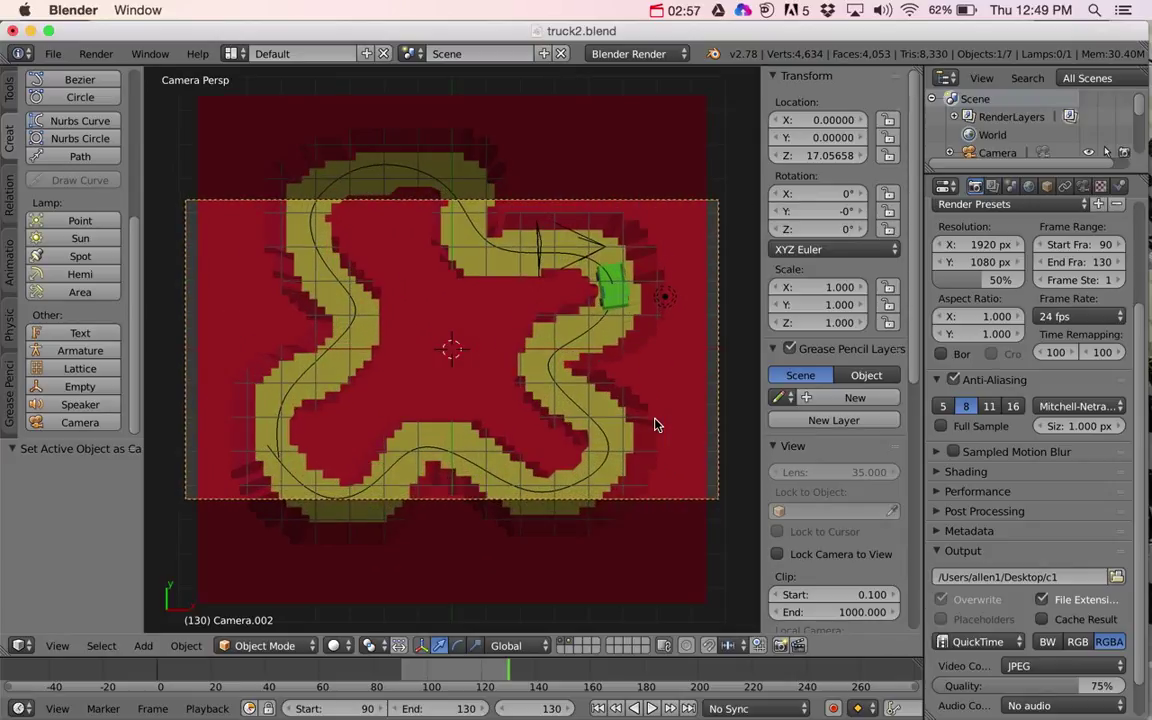
# Play the animation through the overhead camera and extend the frame range's end to 250.
pyautogui.hotkey('alt', 'a')
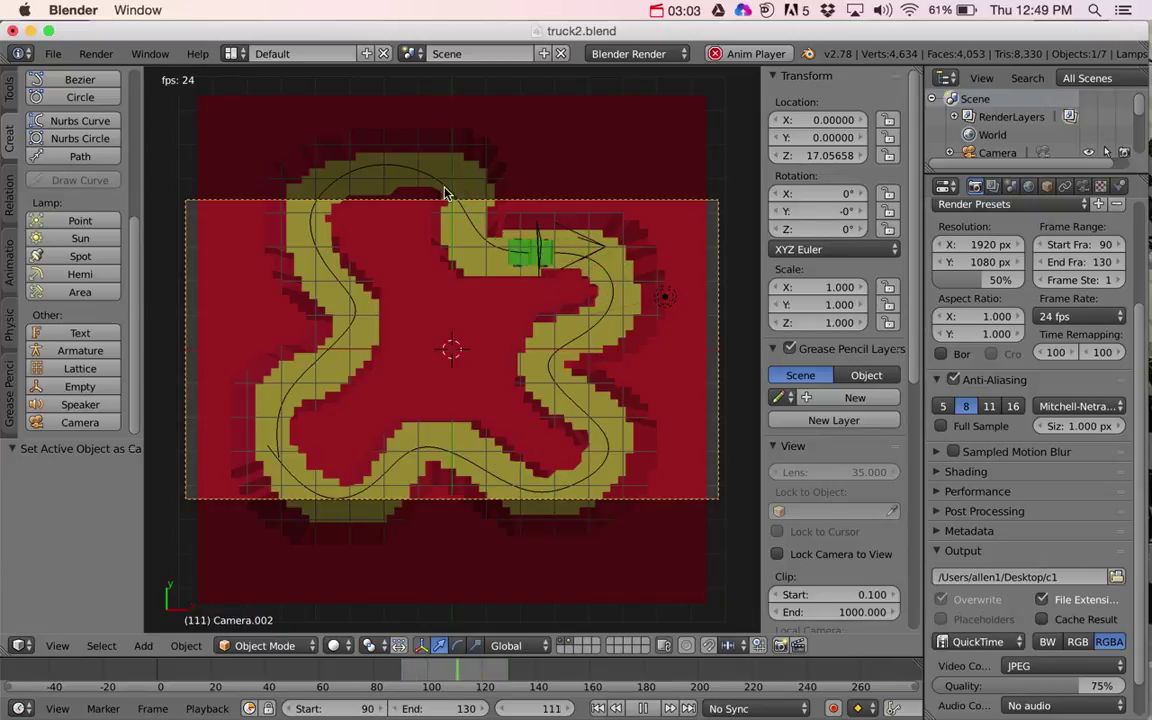
pyautogui.click(450, 708)
pyautogui.write('200')
pyautogui.press('Return')
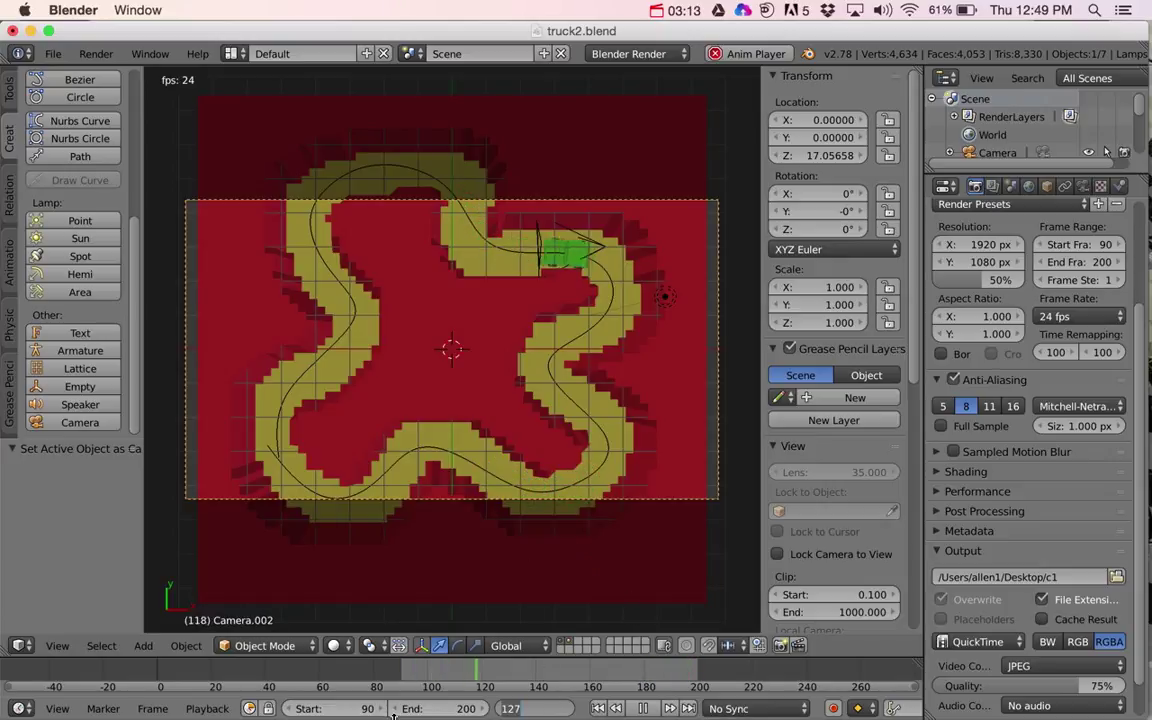
pyautogui.click(465, 708)
pyautogui.write('250')
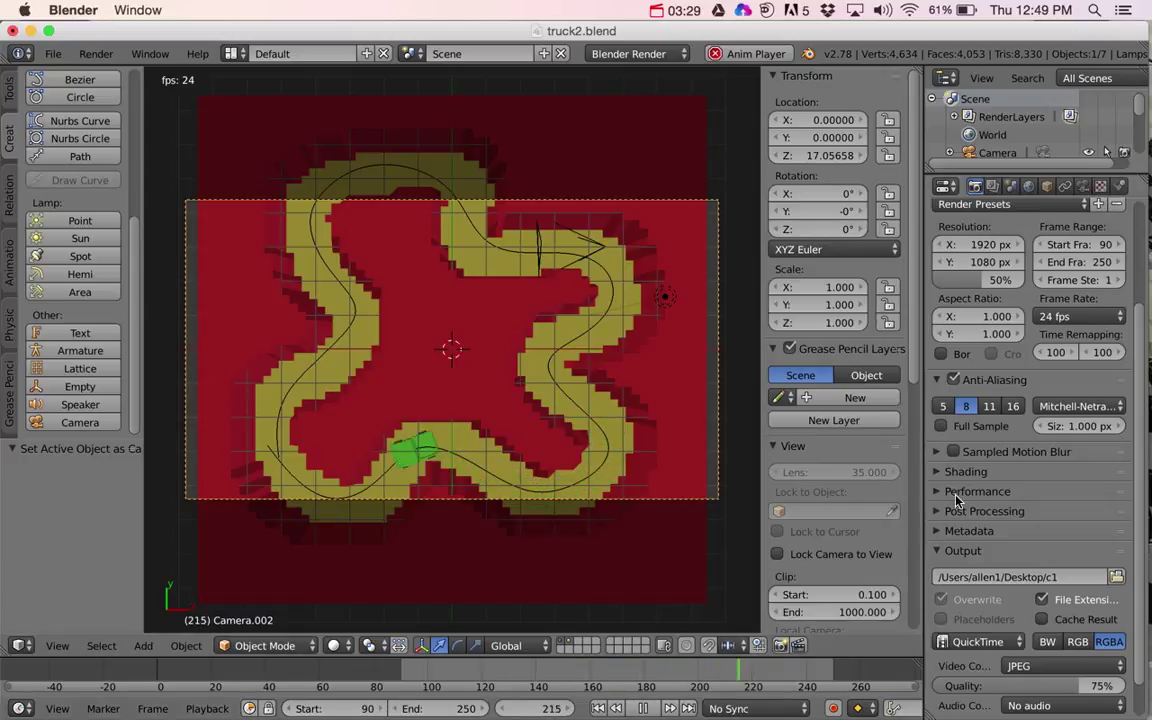
# Change the render output file name to c2 in the Desktop folder.
pyautogui.scroll(-2, 980, 300)
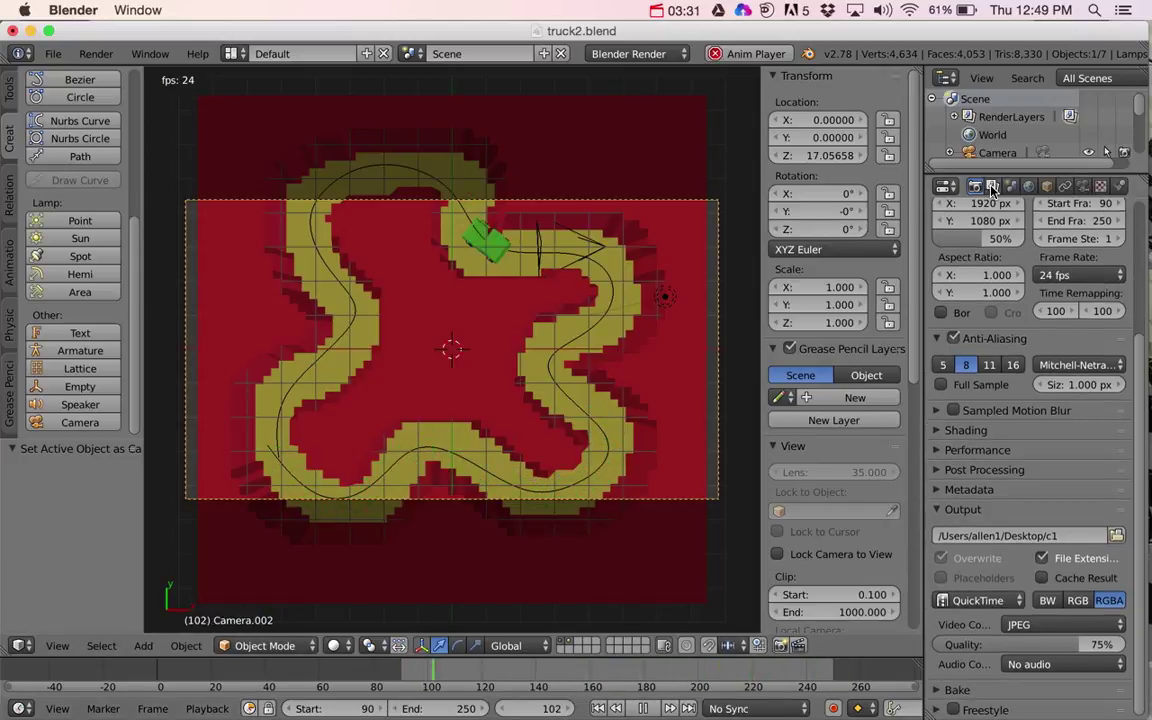
pyautogui.click(993, 188)
pyautogui.click(975, 188)
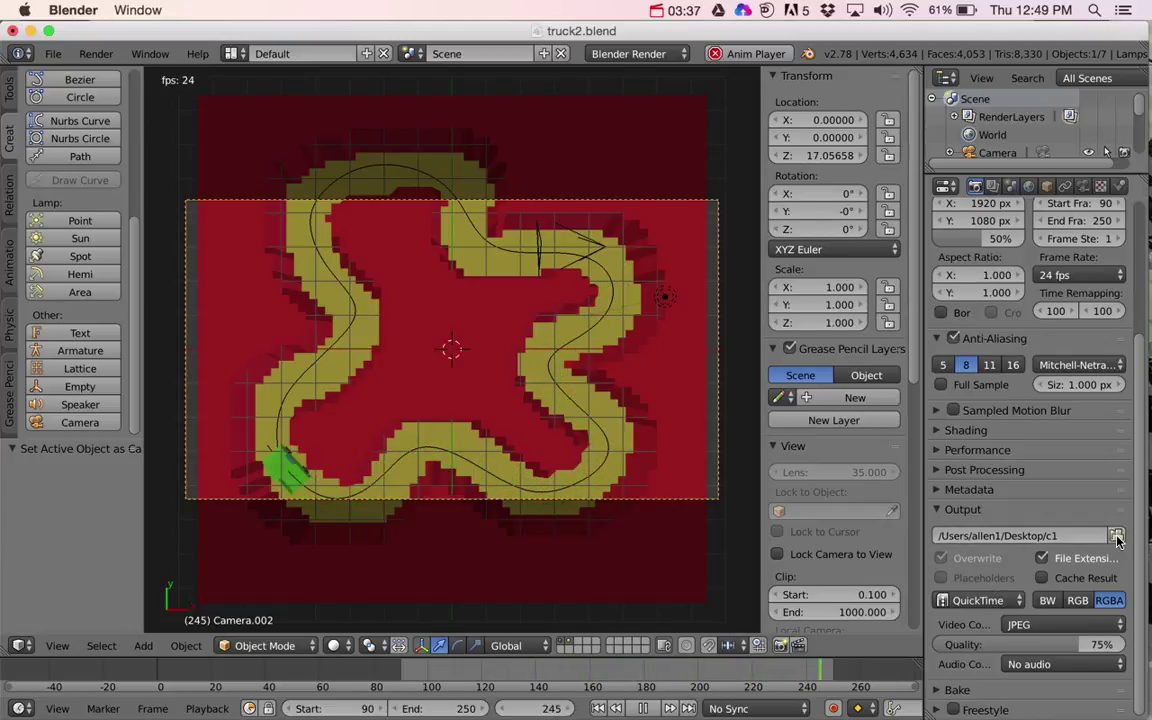
pyautogui.click(1115, 536)
pyautogui.click(245, 121)
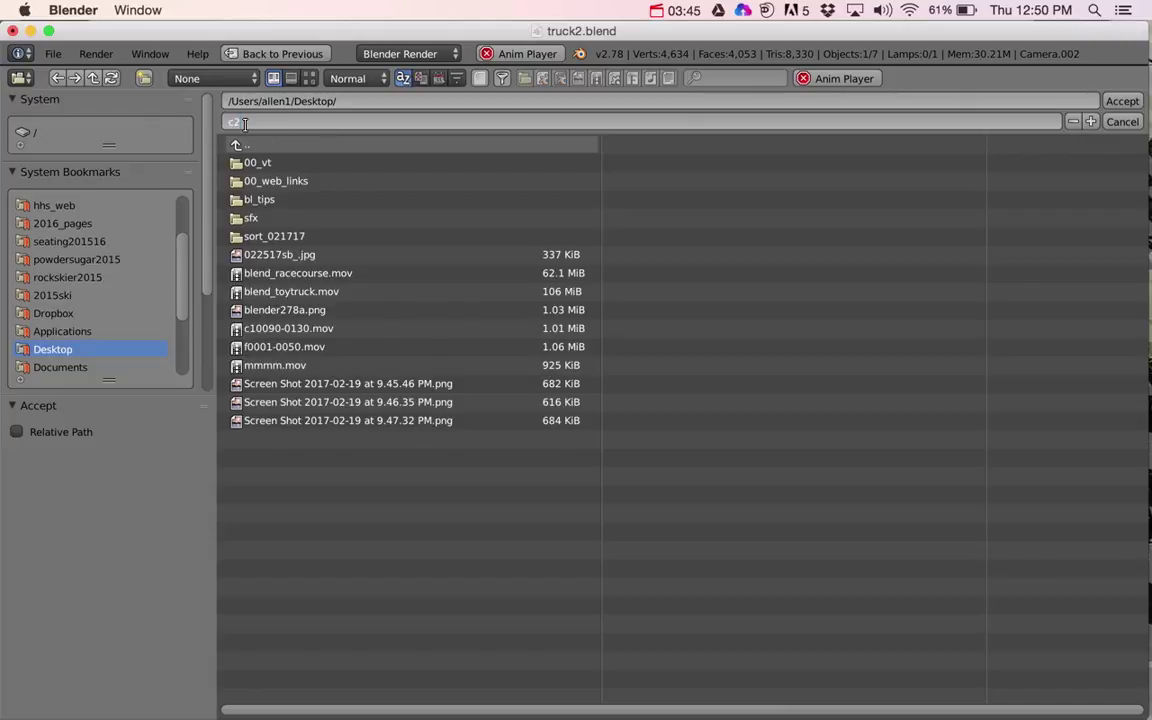
pyautogui.click(1122, 102)
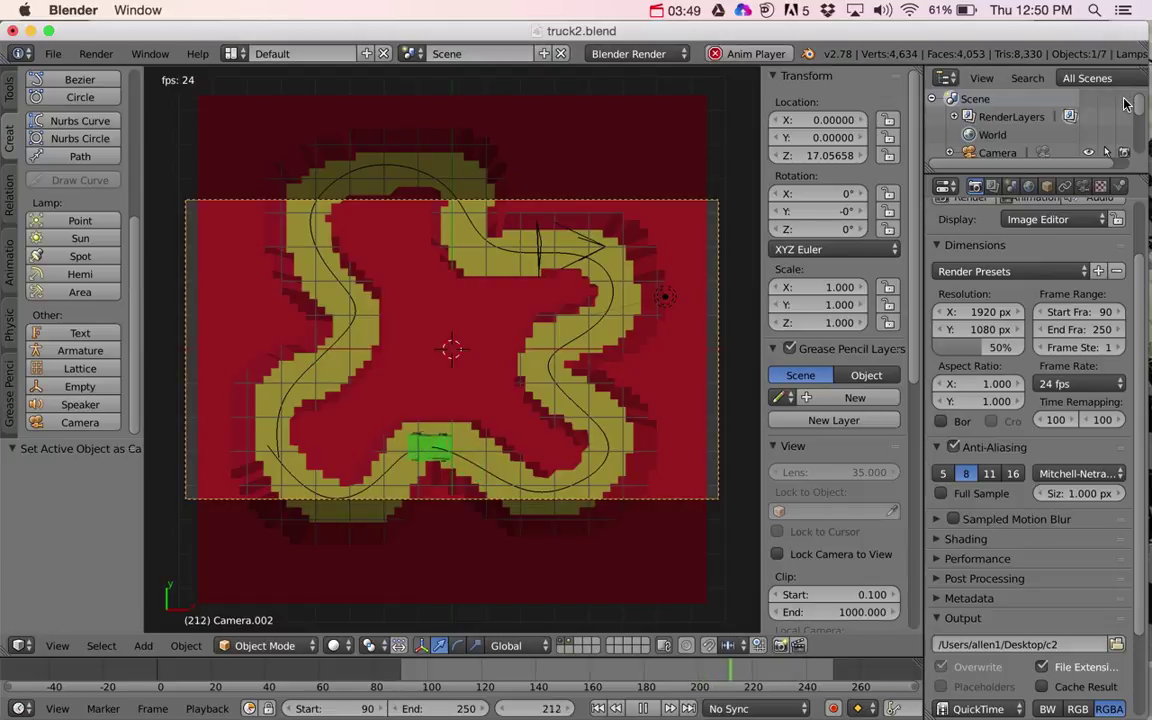
pyautogui.scroll(-2, 981, 656)
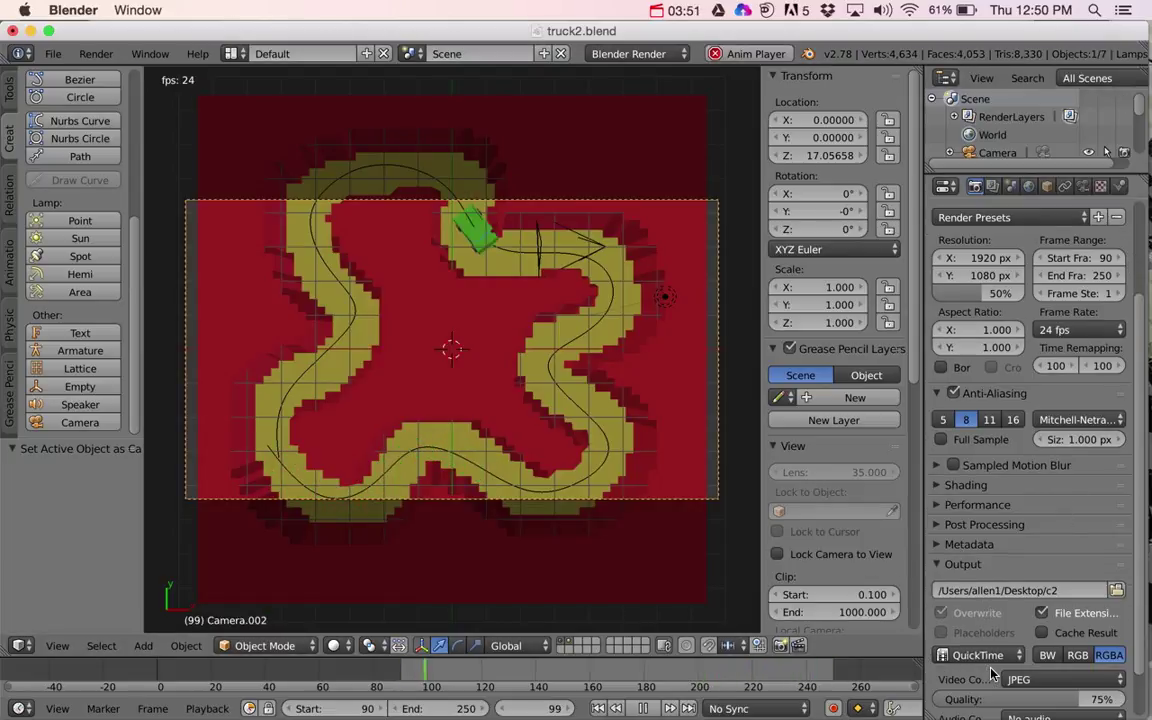
# Stop the playback and render the overhead camera's animation for frames 90 to 250.
pyautogui.press('Escape')
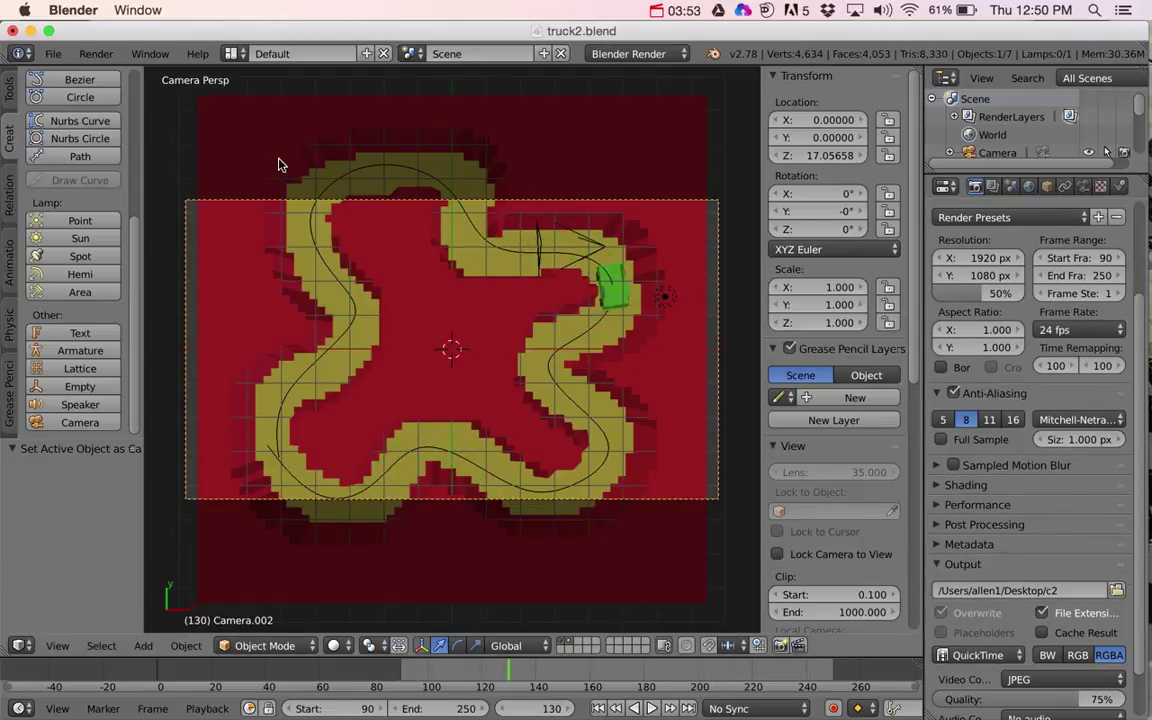
pyautogui.click(96, 53)
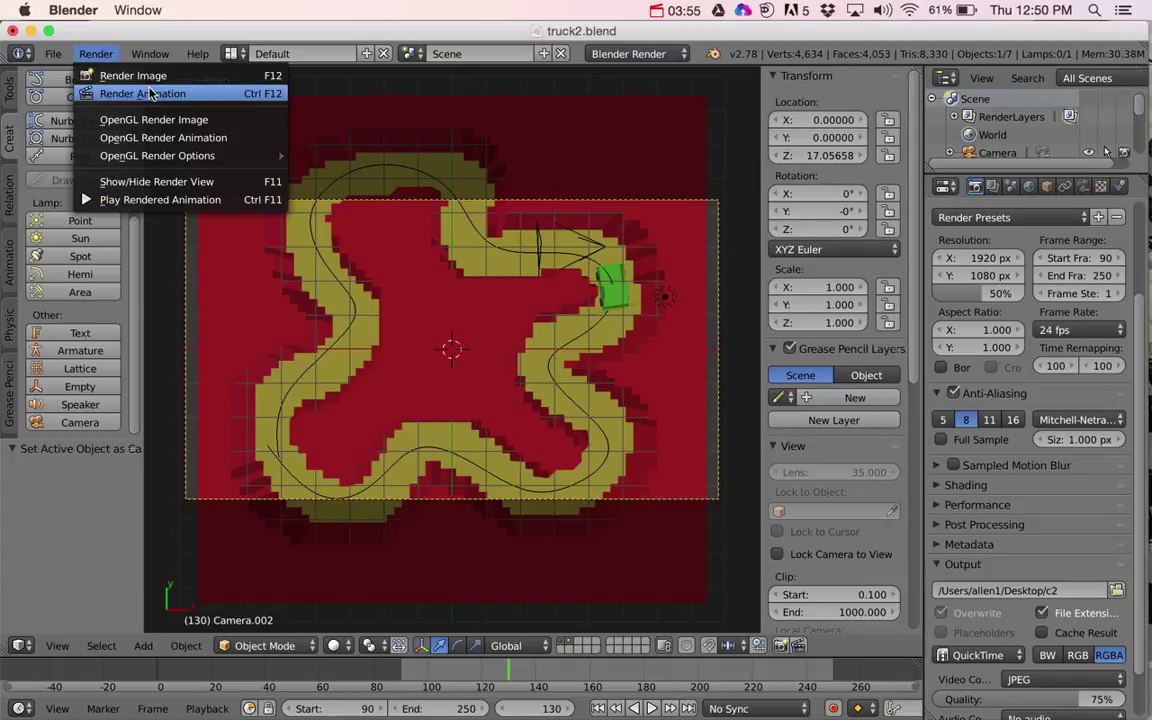
pyautogui.click(135, 93)
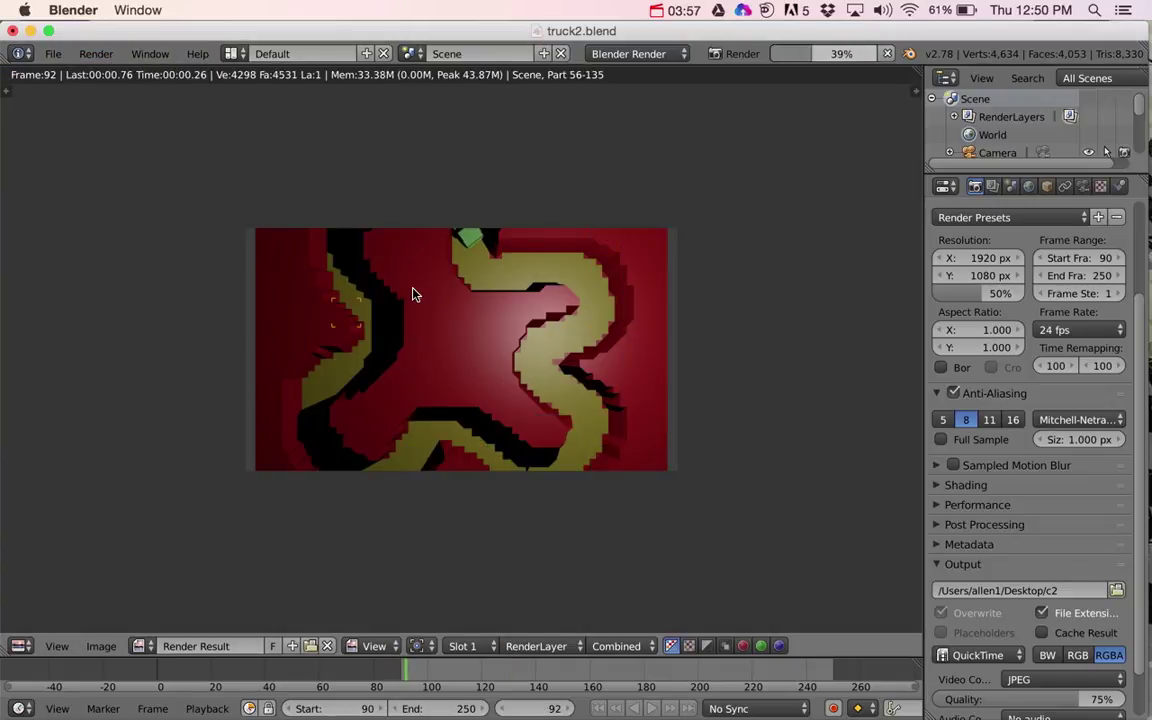